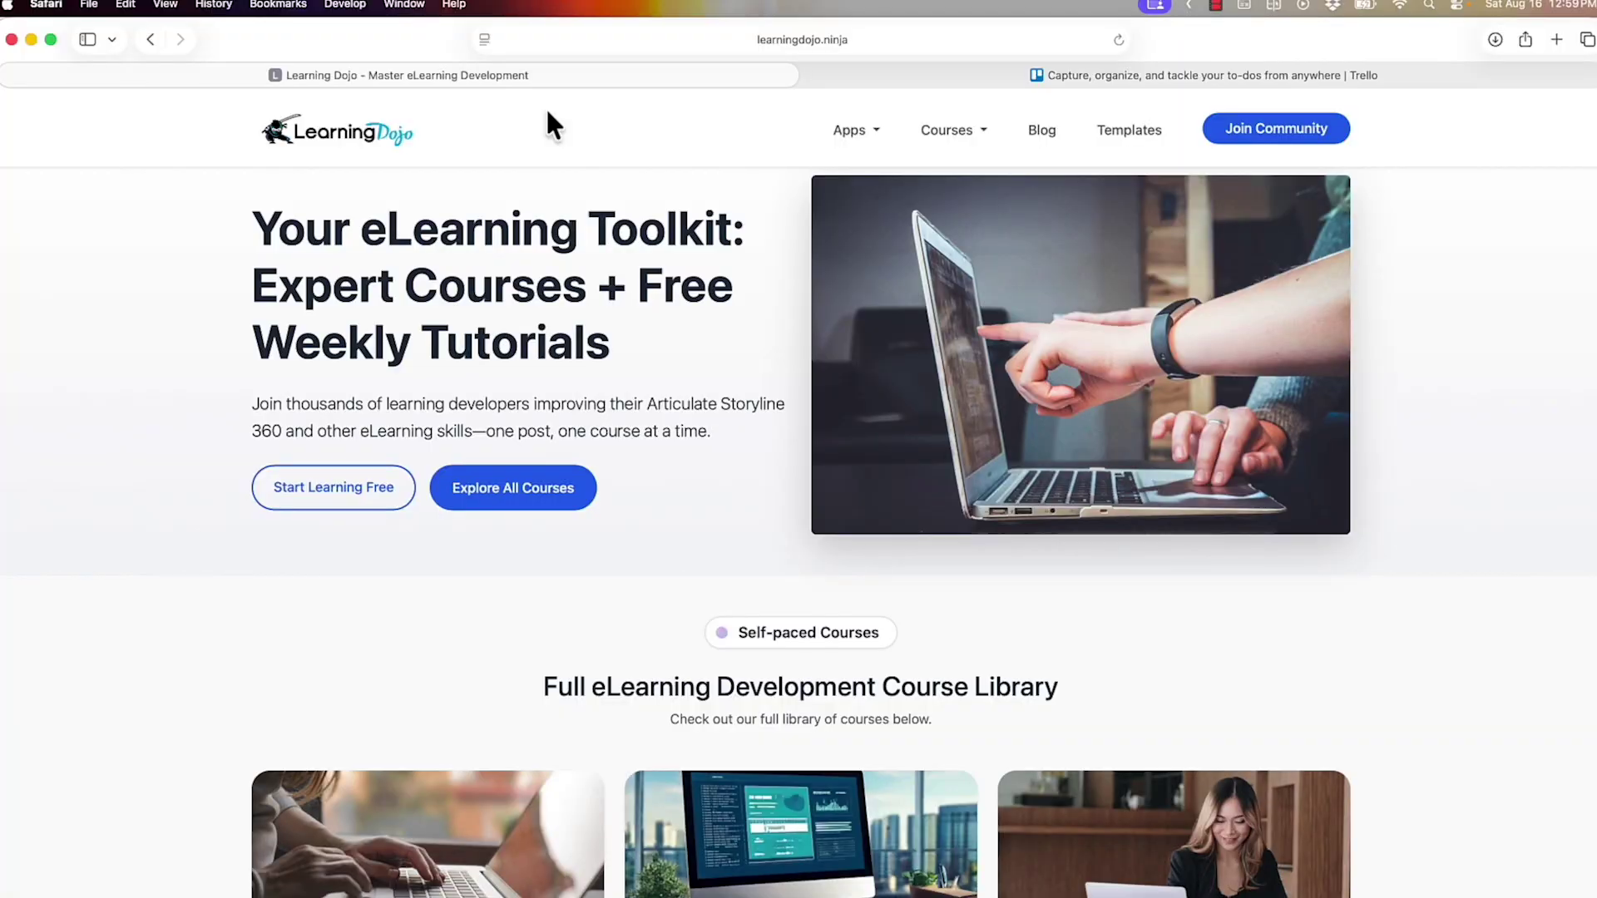
# - Switch Safari from the Learning Dojo tab to the Trello tab at trello.com
pyautogui.click(1096, 77)
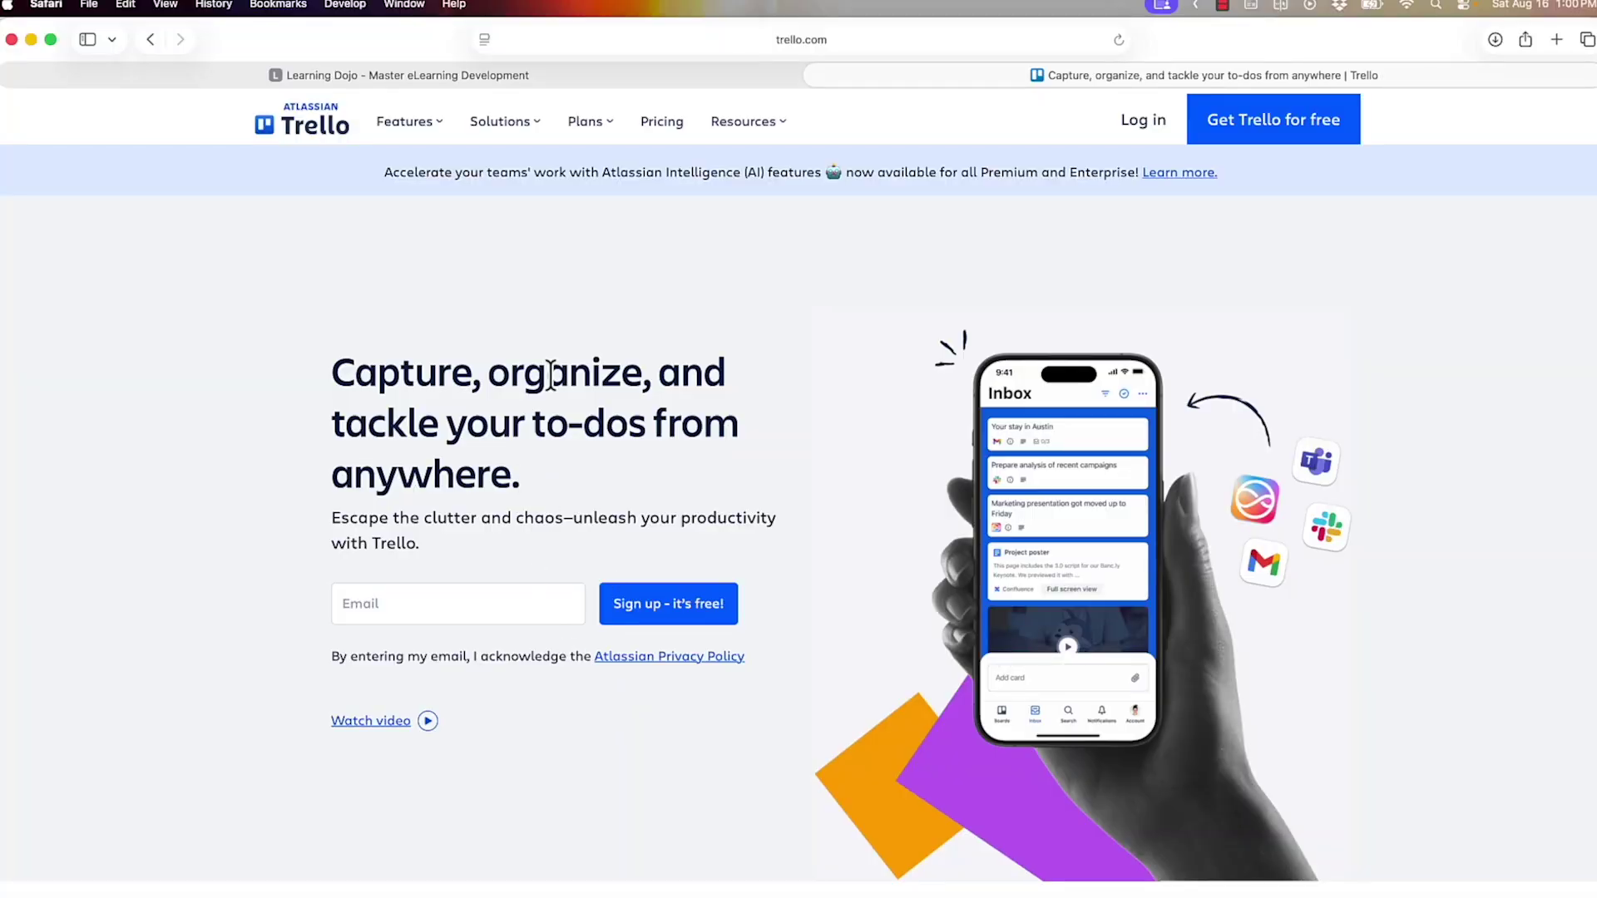
# - Launch the Trello desktop app from the Dock to show the PS Media Handling with JS board
pyautogui.moveTo(884, 875)
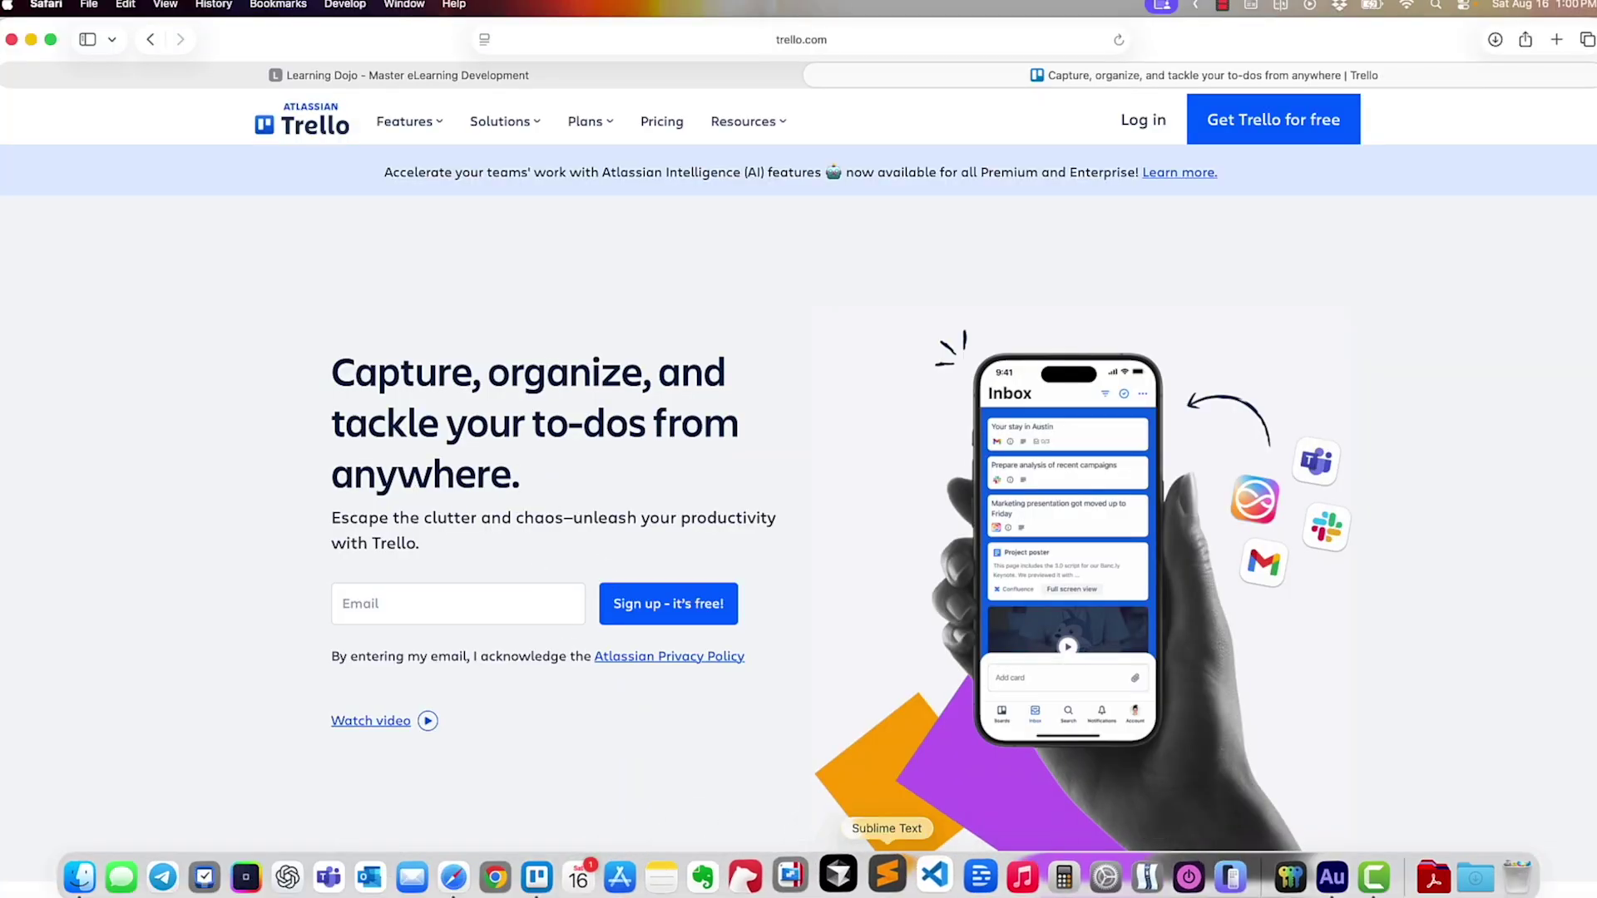
pyautogui.click(550, 874)
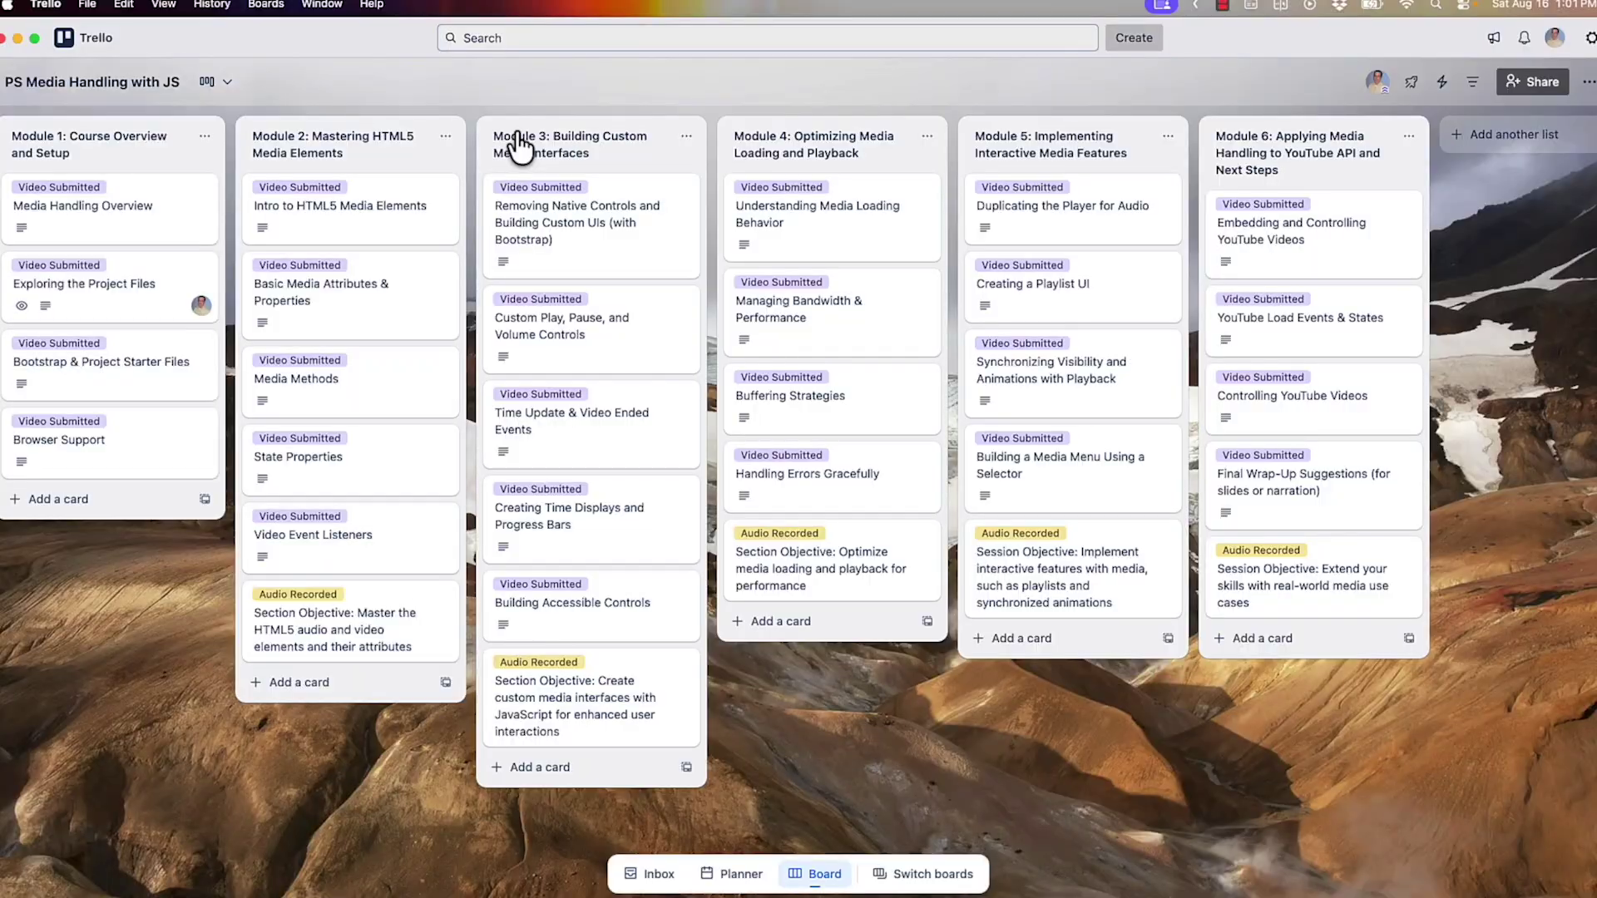
# - Open a new card entry under the Module 1: Course Overview and Setup list
pyautogui.click(62, 500)
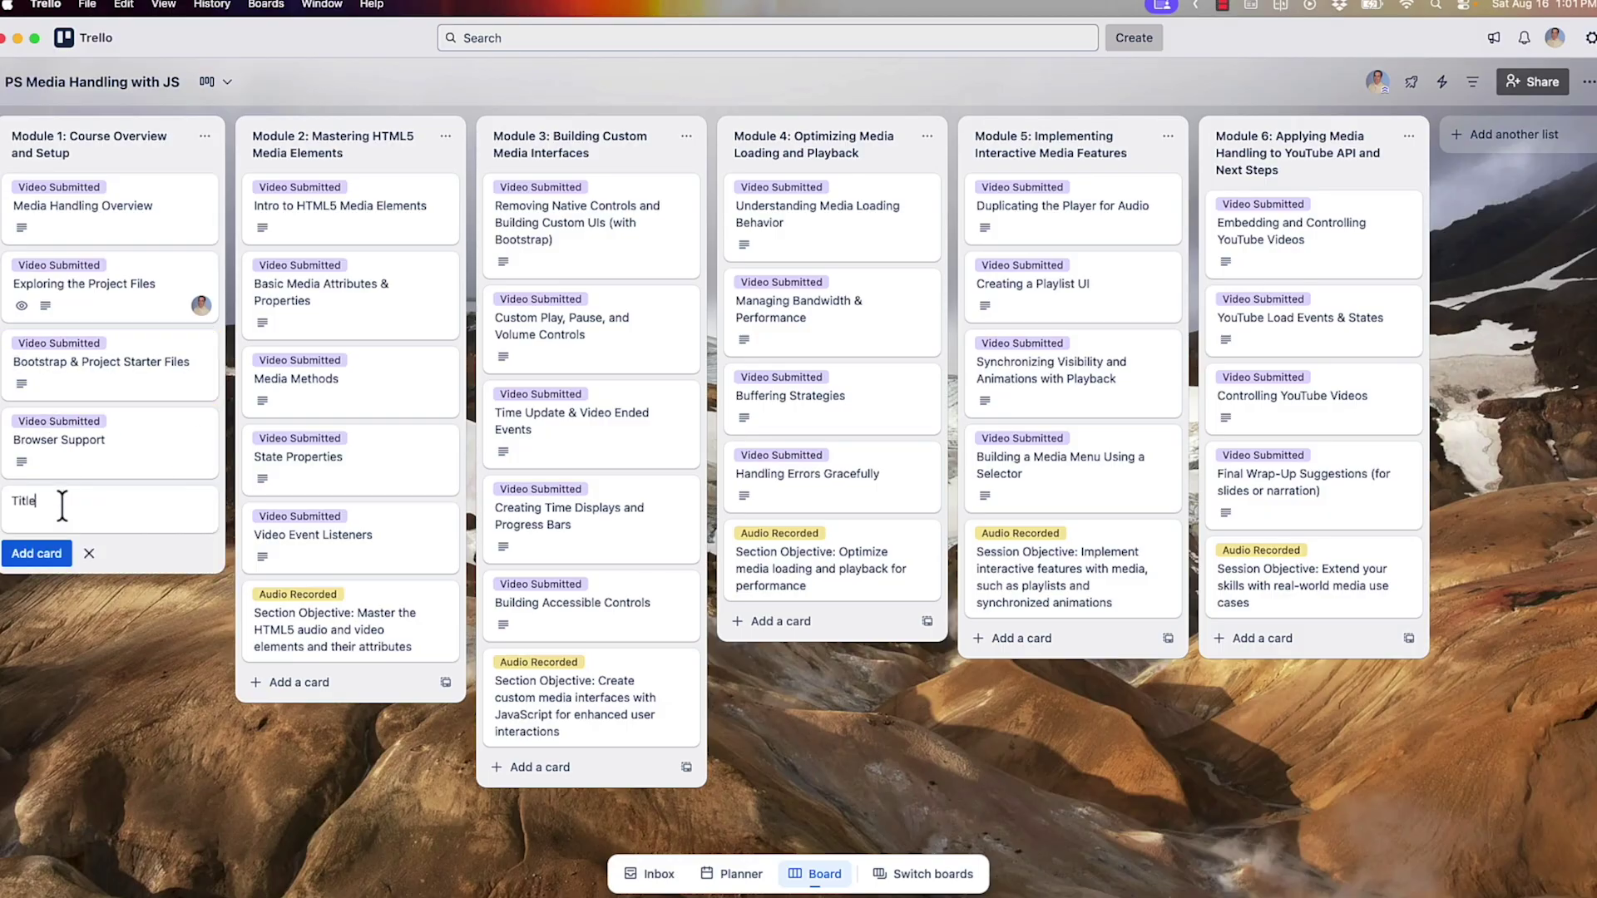
# - Save a card named 'Title' in Module 1 and create a new list named 'List'
pyautogui.write('Title')
pyautogui.press('Return')
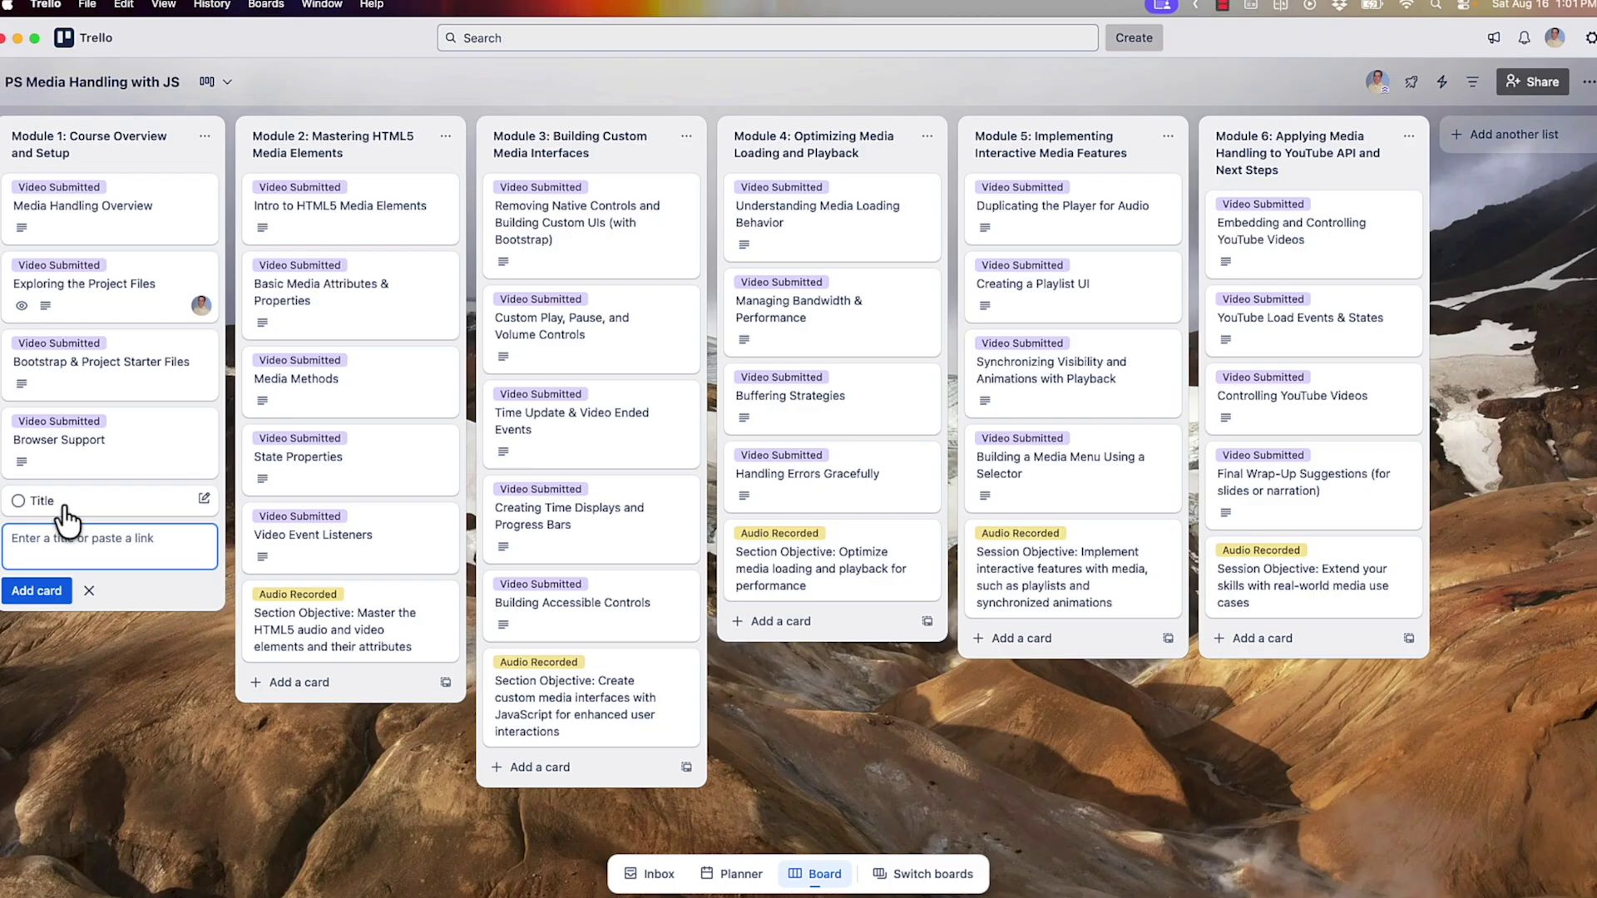
pyautogui.click(1501, 141)
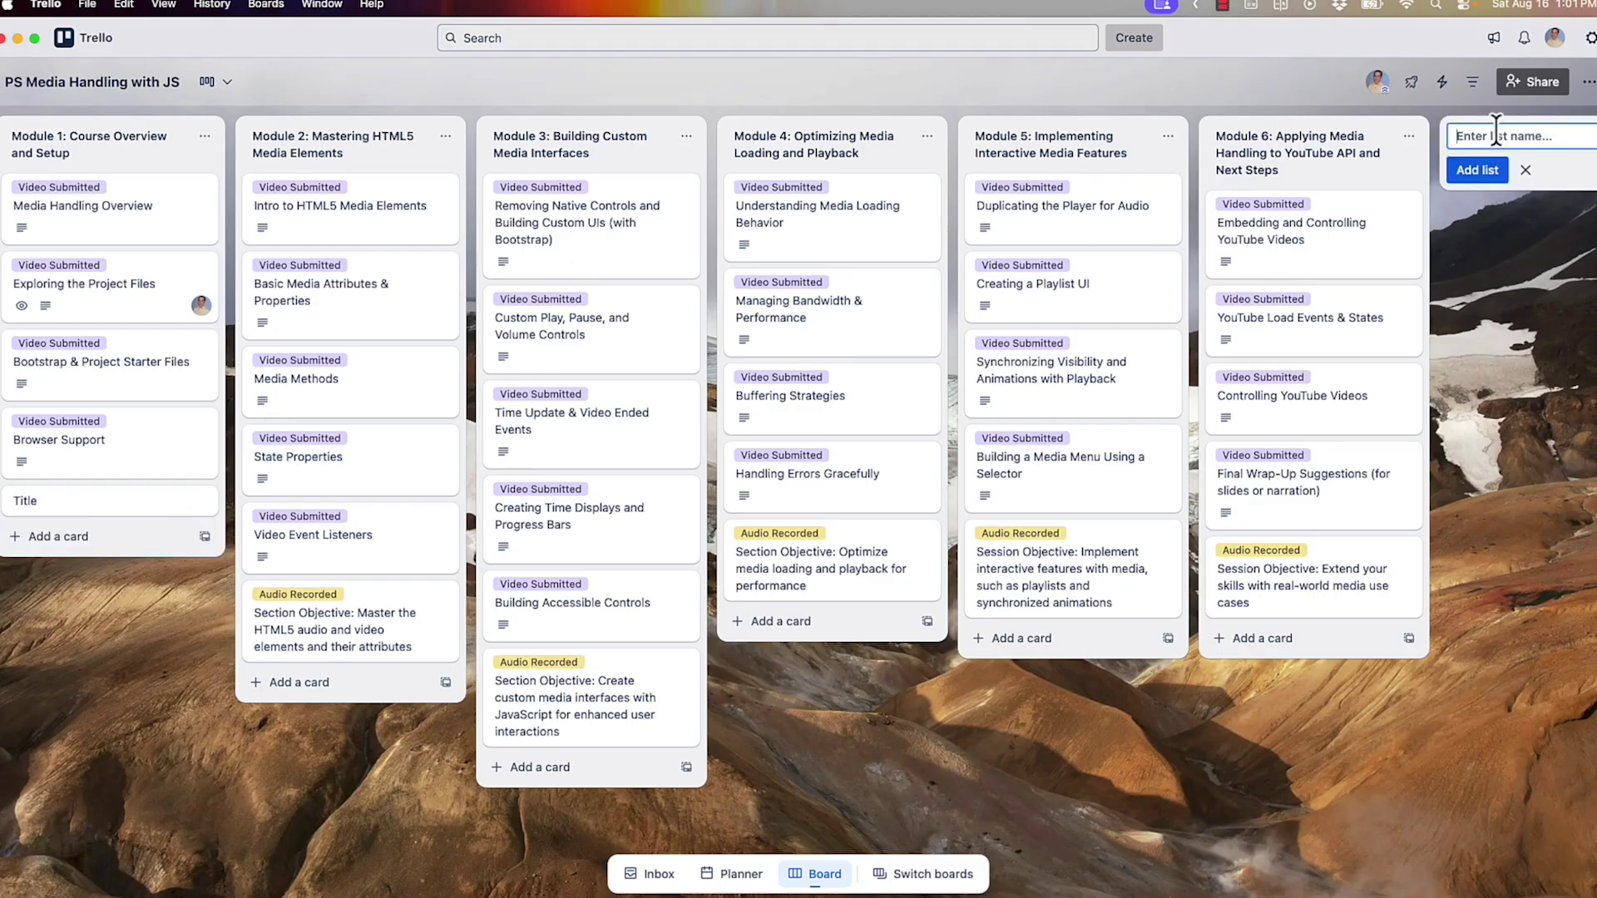
pyautogui.write('List')
pyautogui.press('Return')
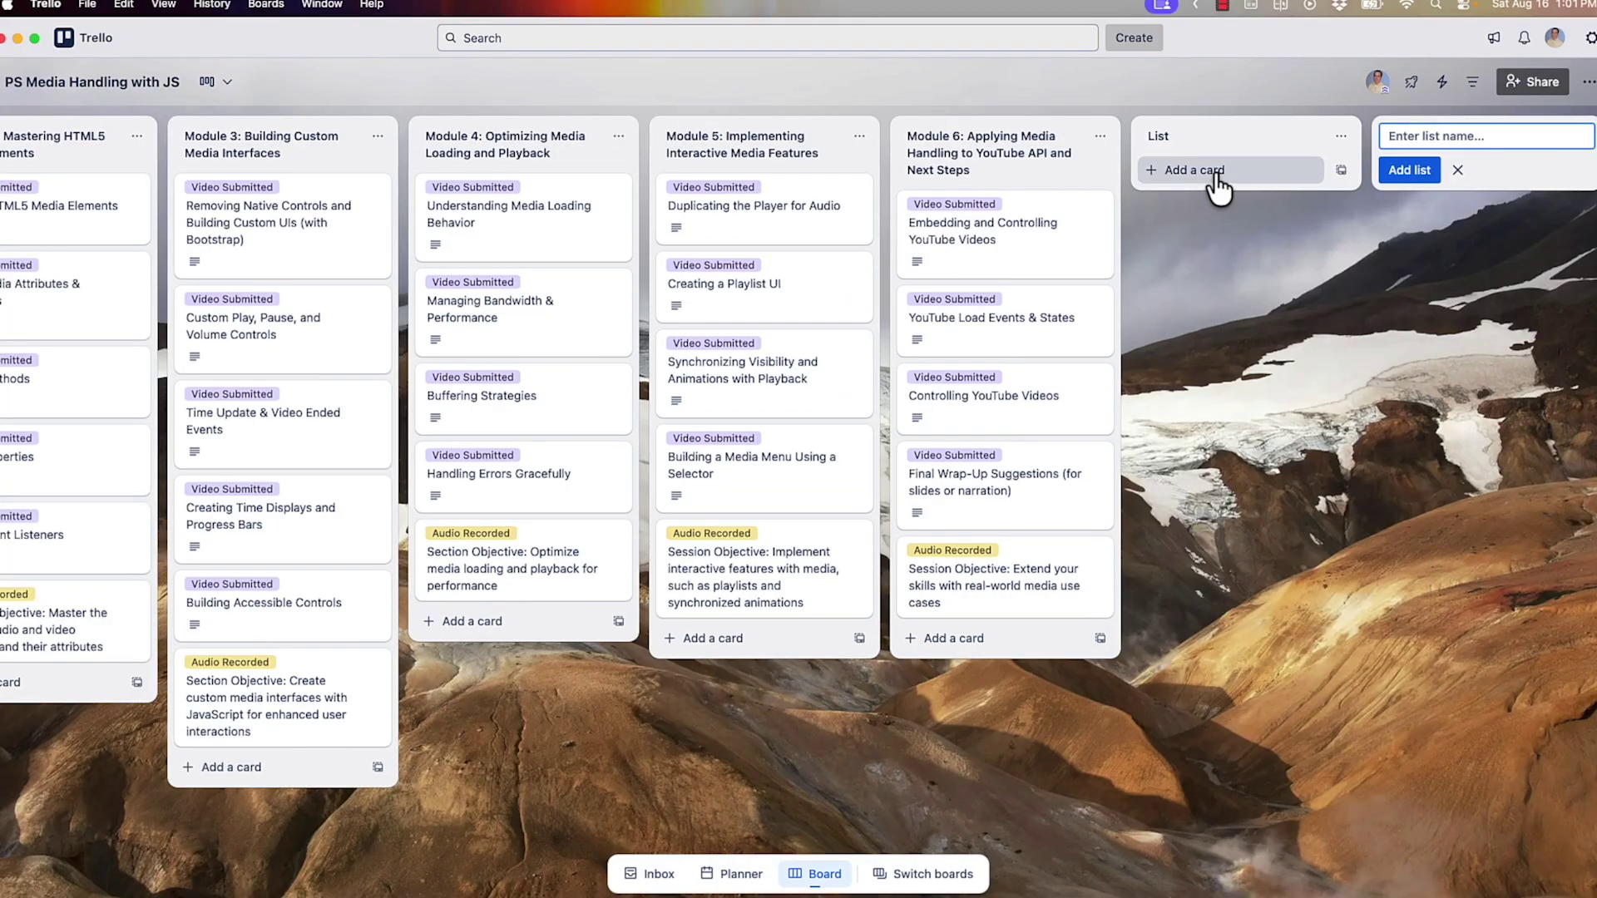
# - Archive the 'List' list and scroll back to the start of the board
pyautogui.click(1251, 322)
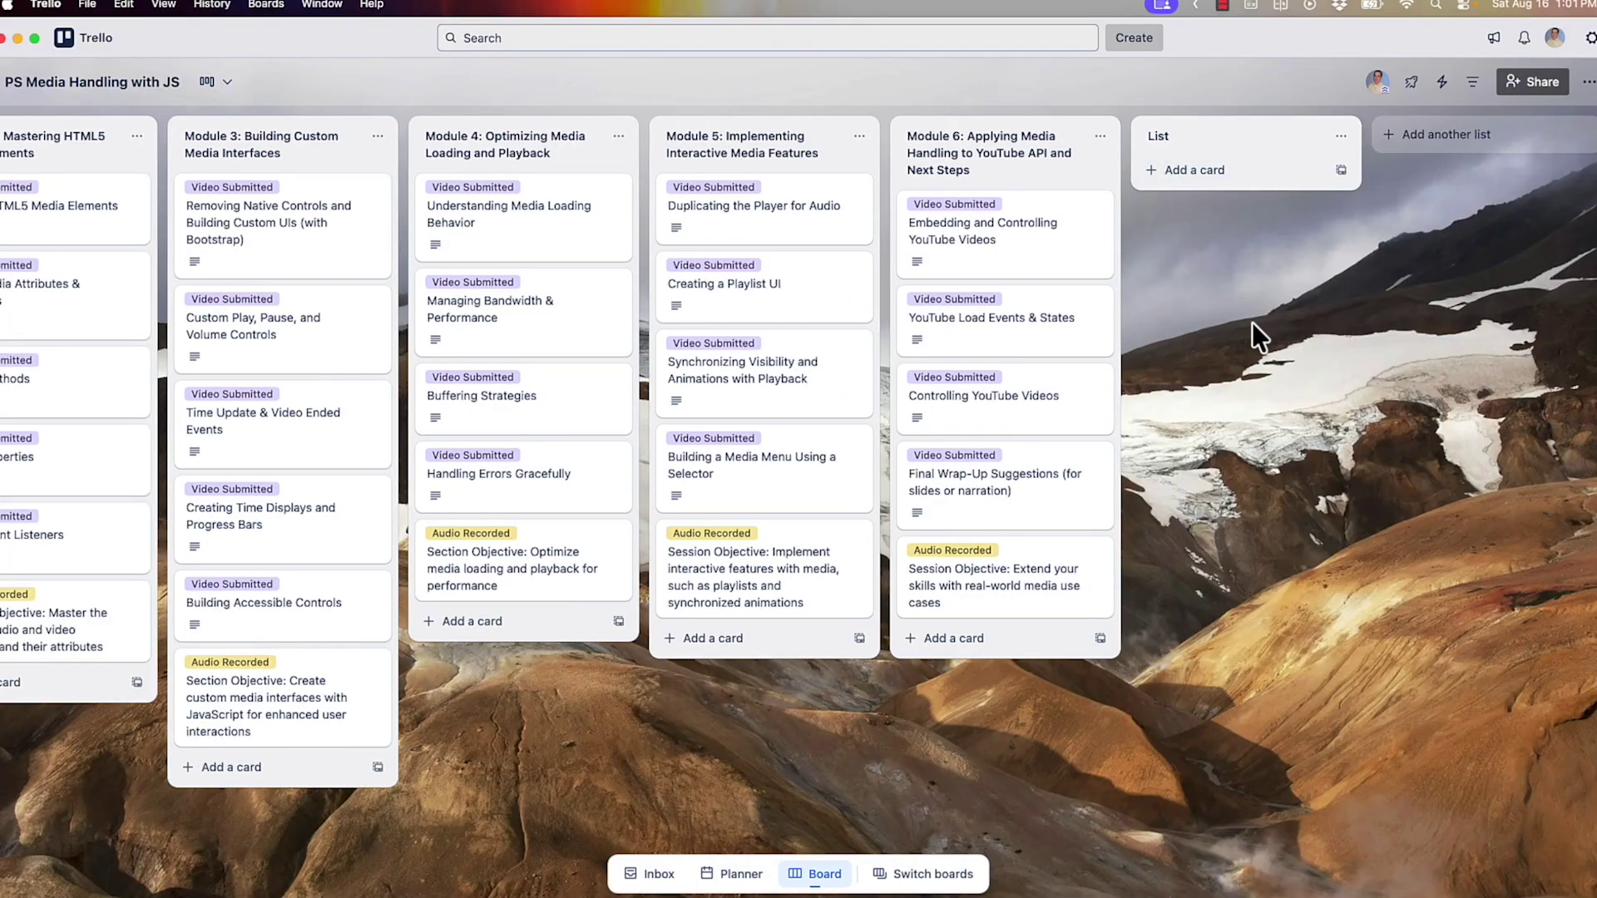
pyautogui.click(1342, 136)
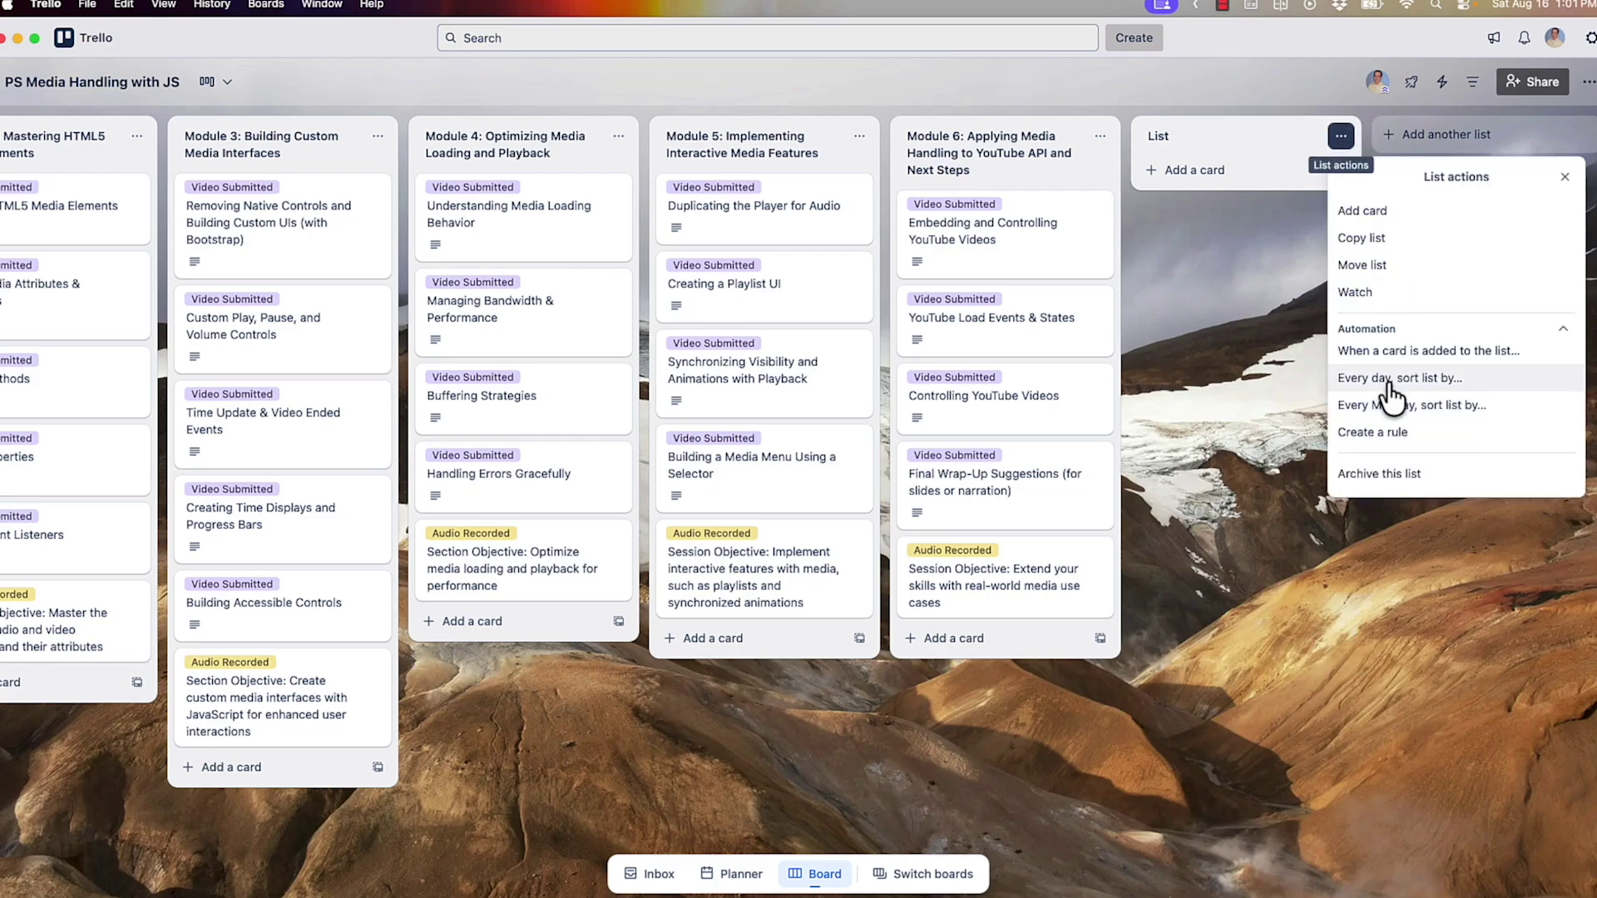
pyautogui.click(1399, 471)
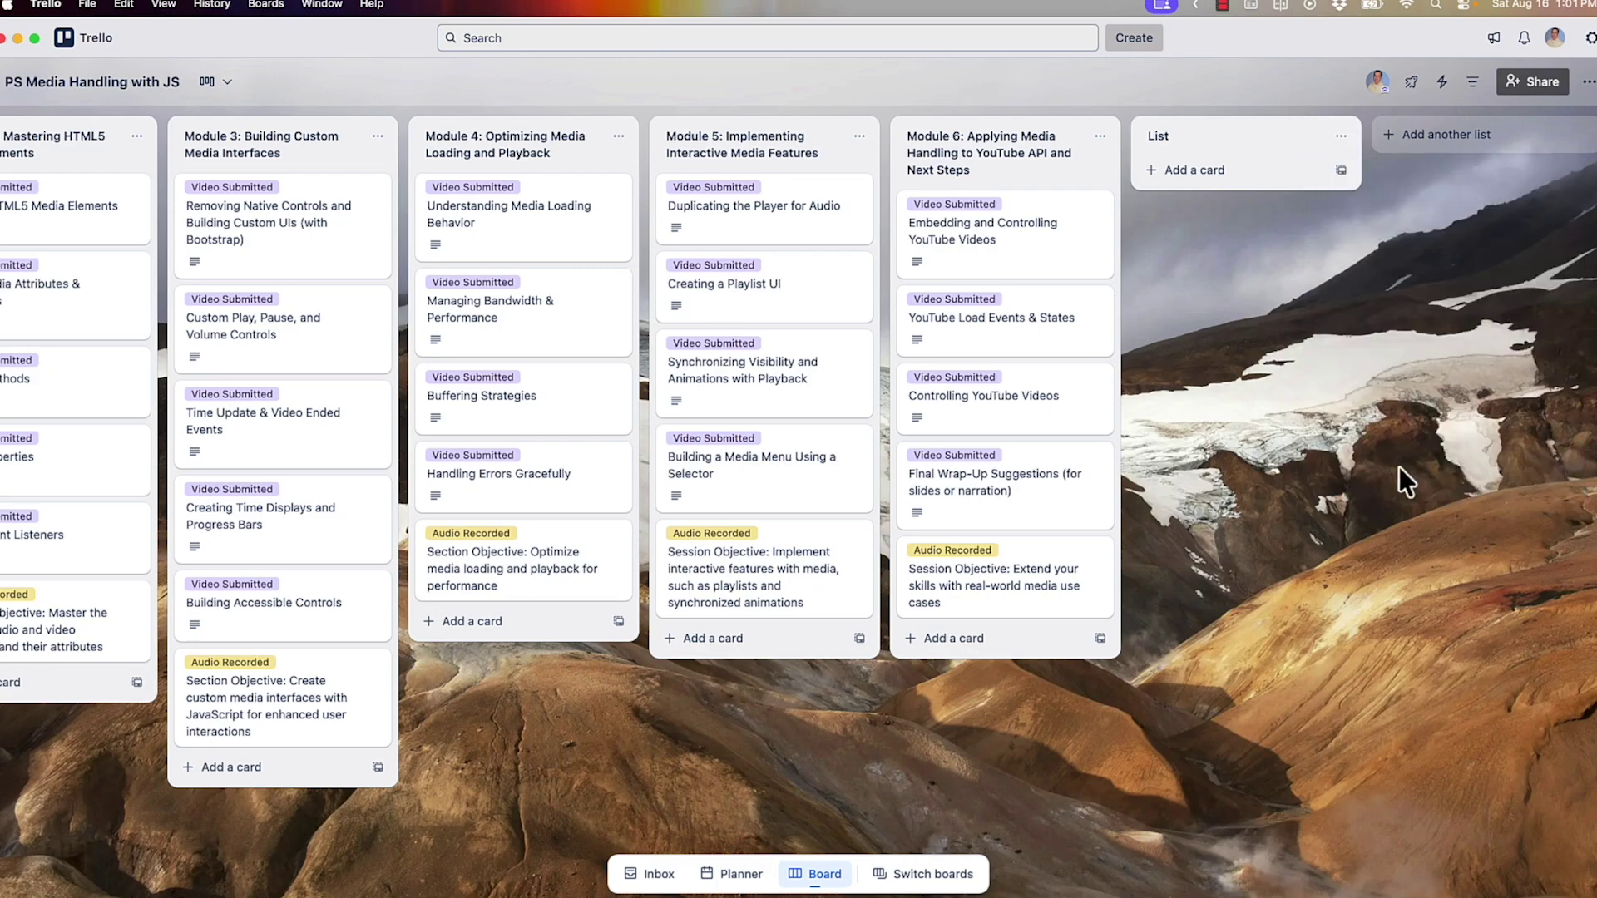
pyautogui.hscroll(-2, 72, 528)
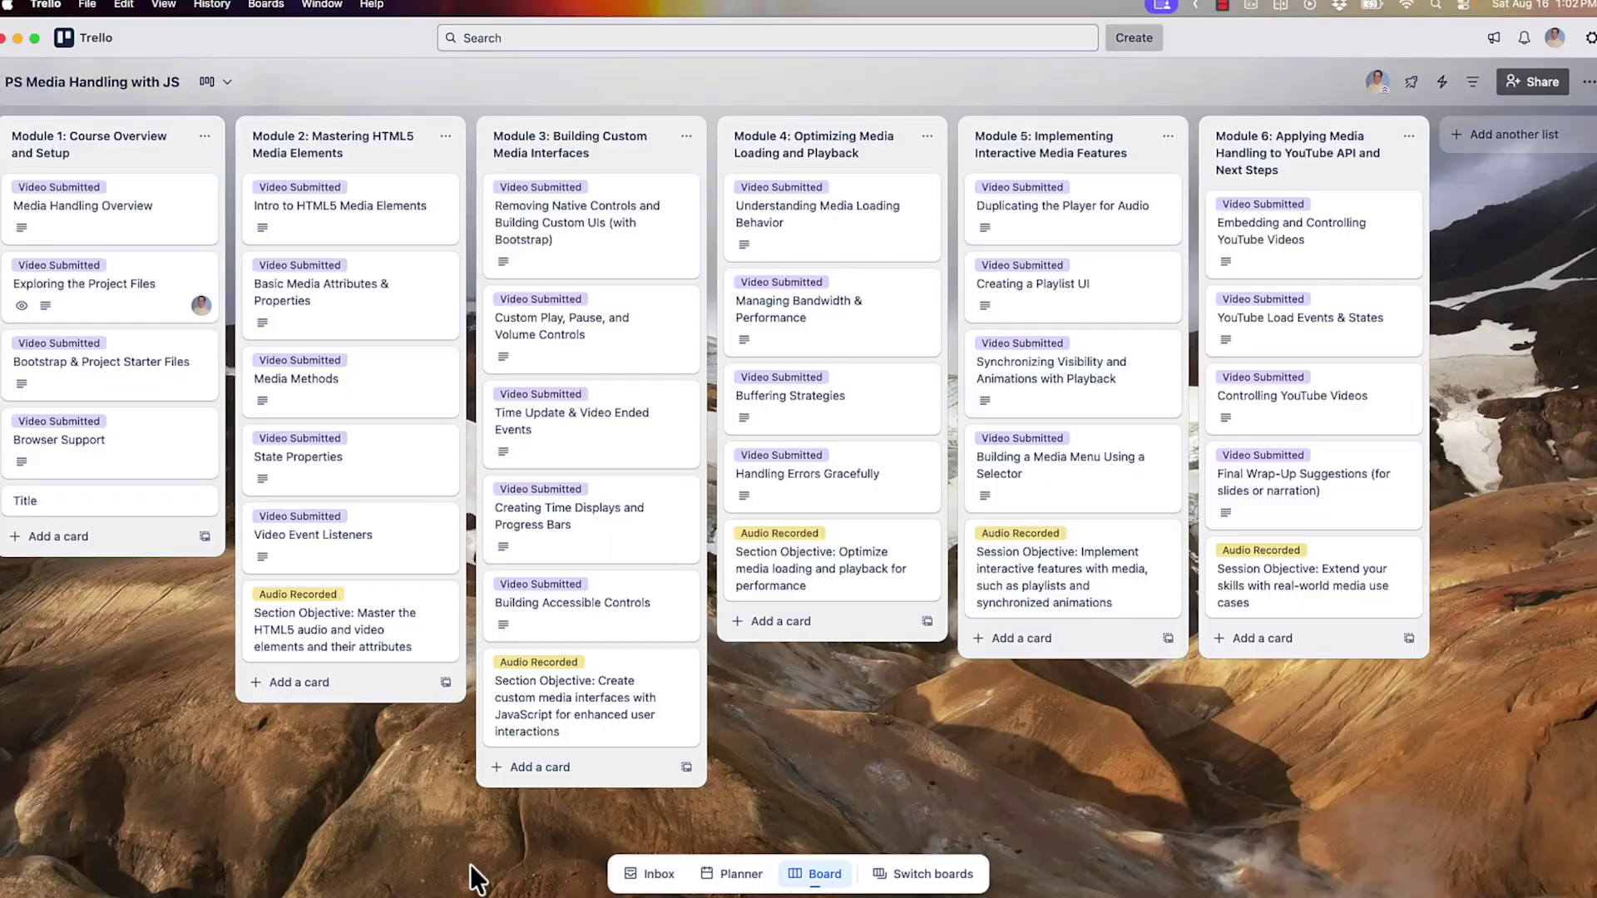
# - Open the Media Handling Overview card, look through its script, and edit its description
pyautogui.click(161, 212)
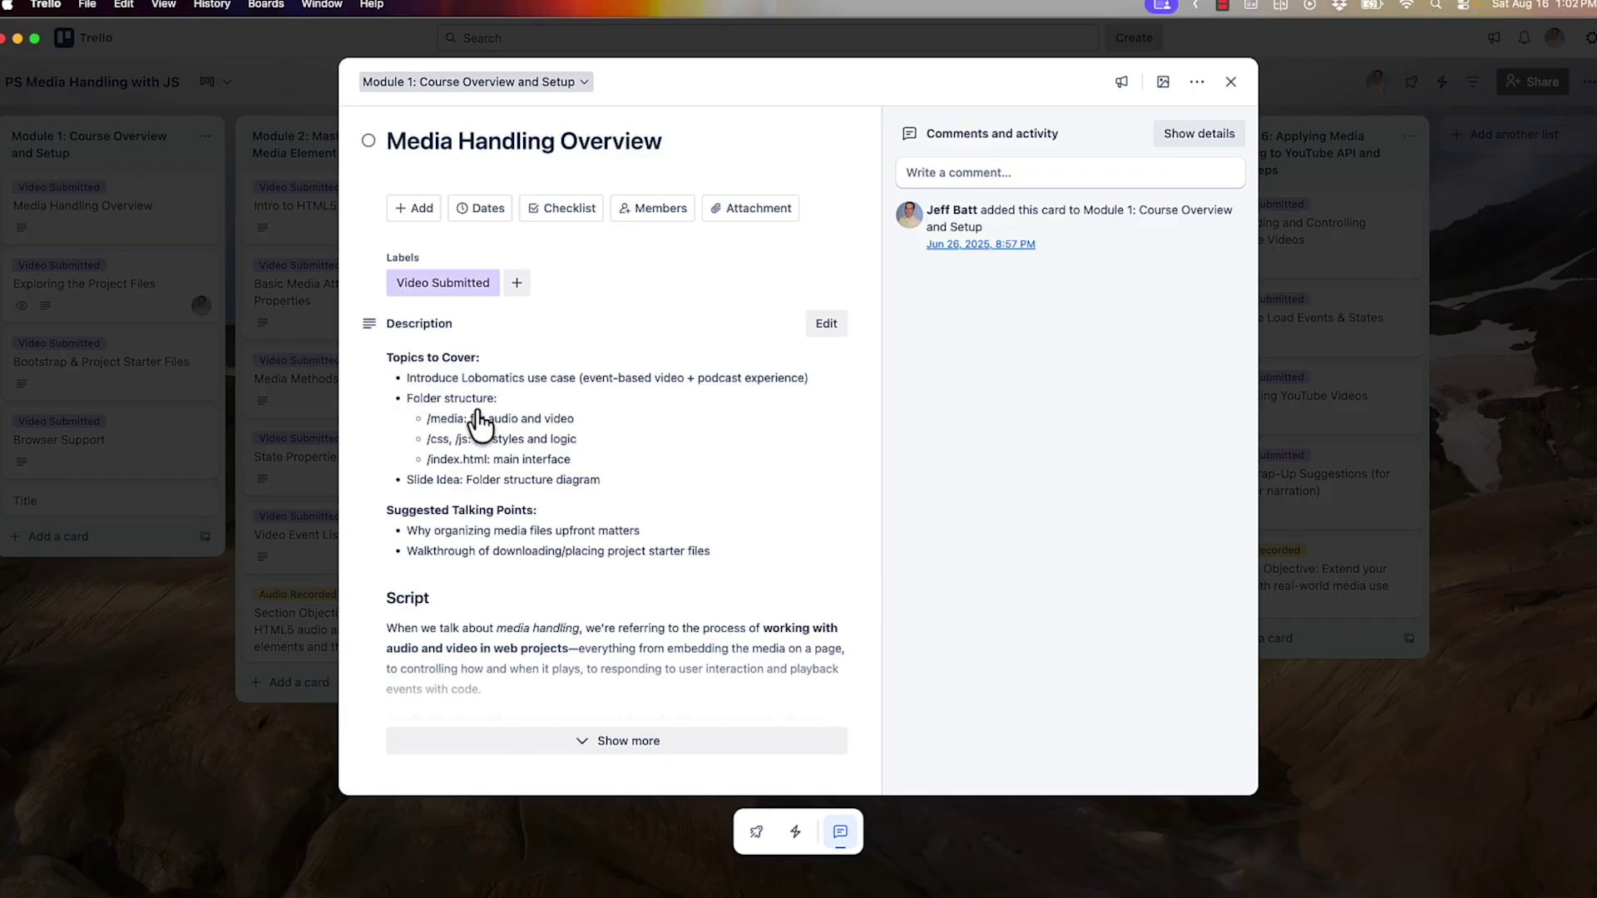
pyautogui.scroll(-2, 540, 483)
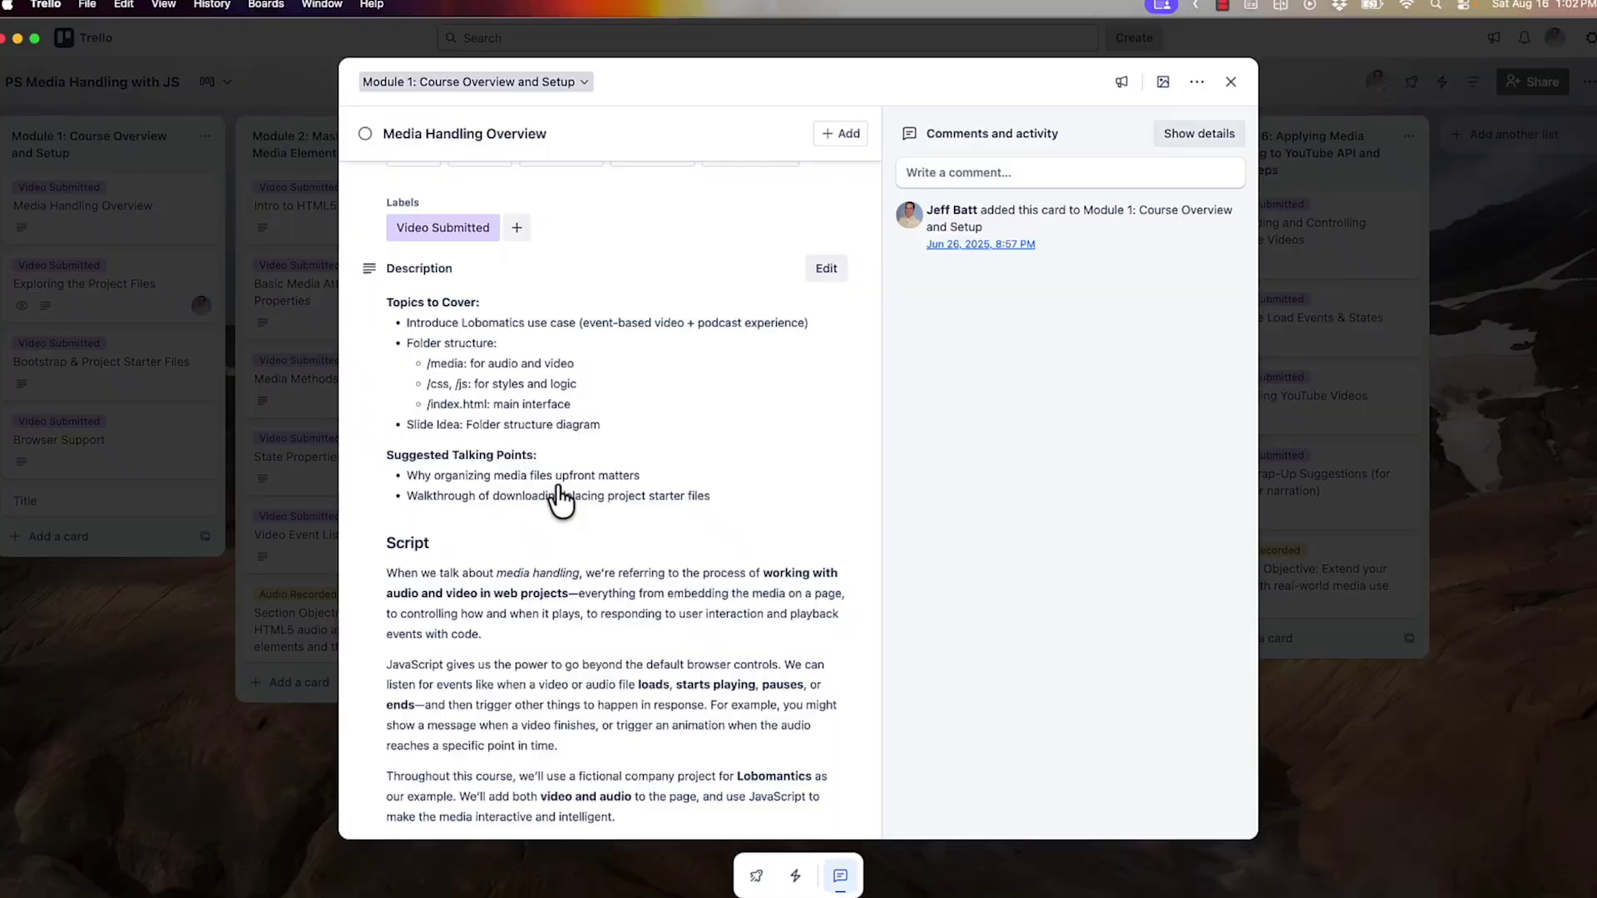
pyautogui.scroll(-8, 559, 491)
pyautogui.scroll(-4, 562, 491)
pyautogui.scroll(1, 562, 491)
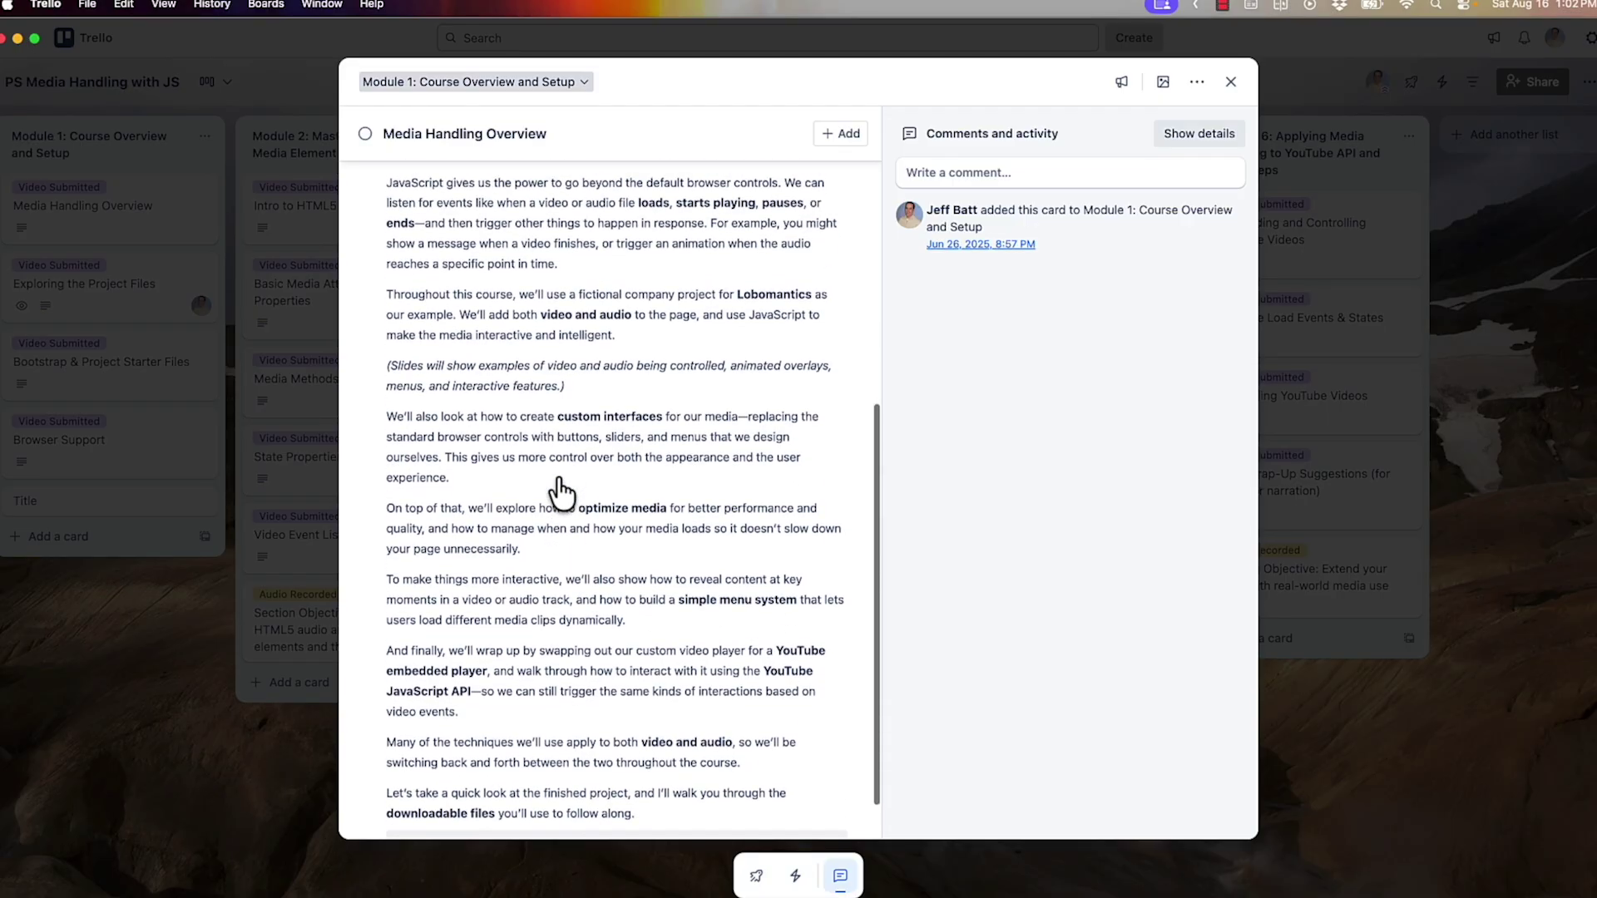
pyautogui.click(560, 441)
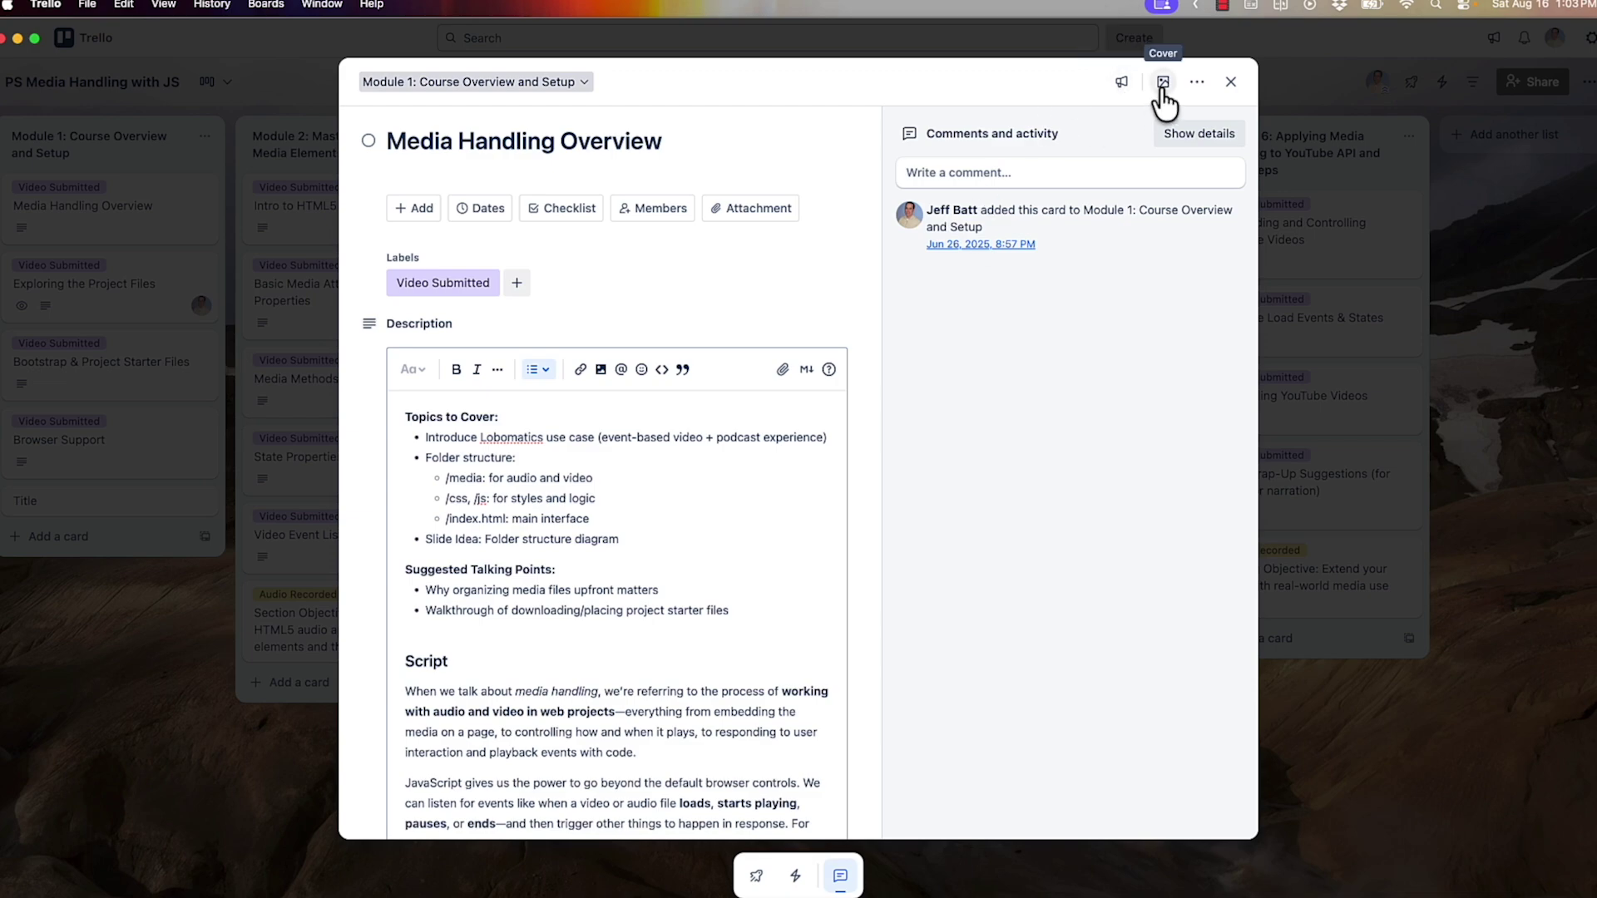
# - Check and dismiss the card's extra actions menu, then show the card's + Add options
pyautogui.click(1198, 83)
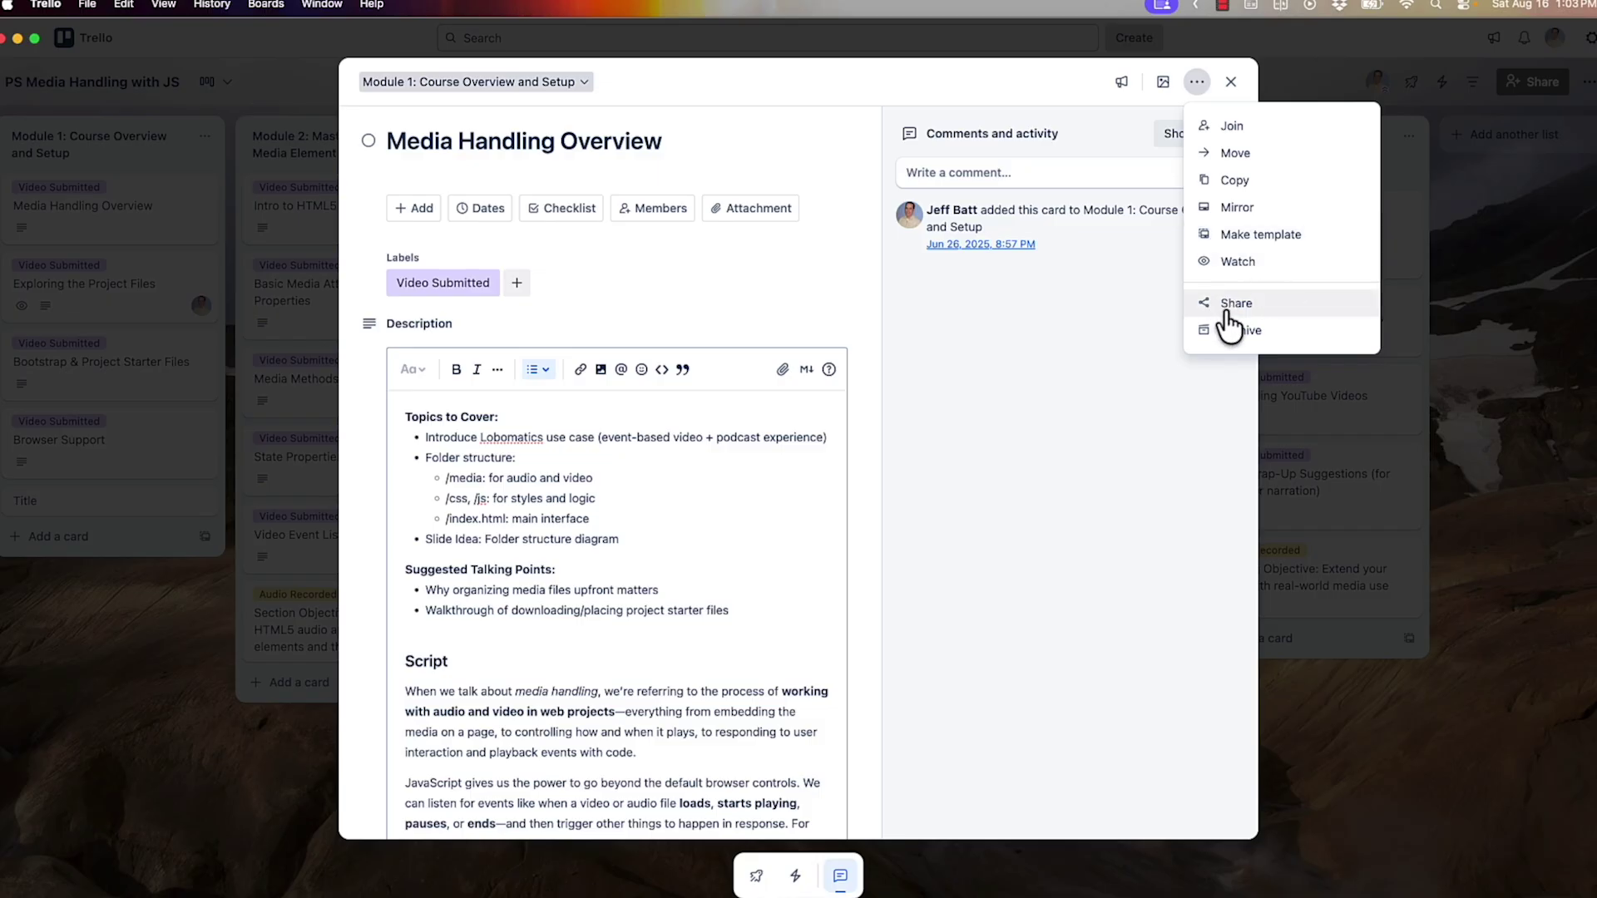
pyautogui.click(1070, 351)
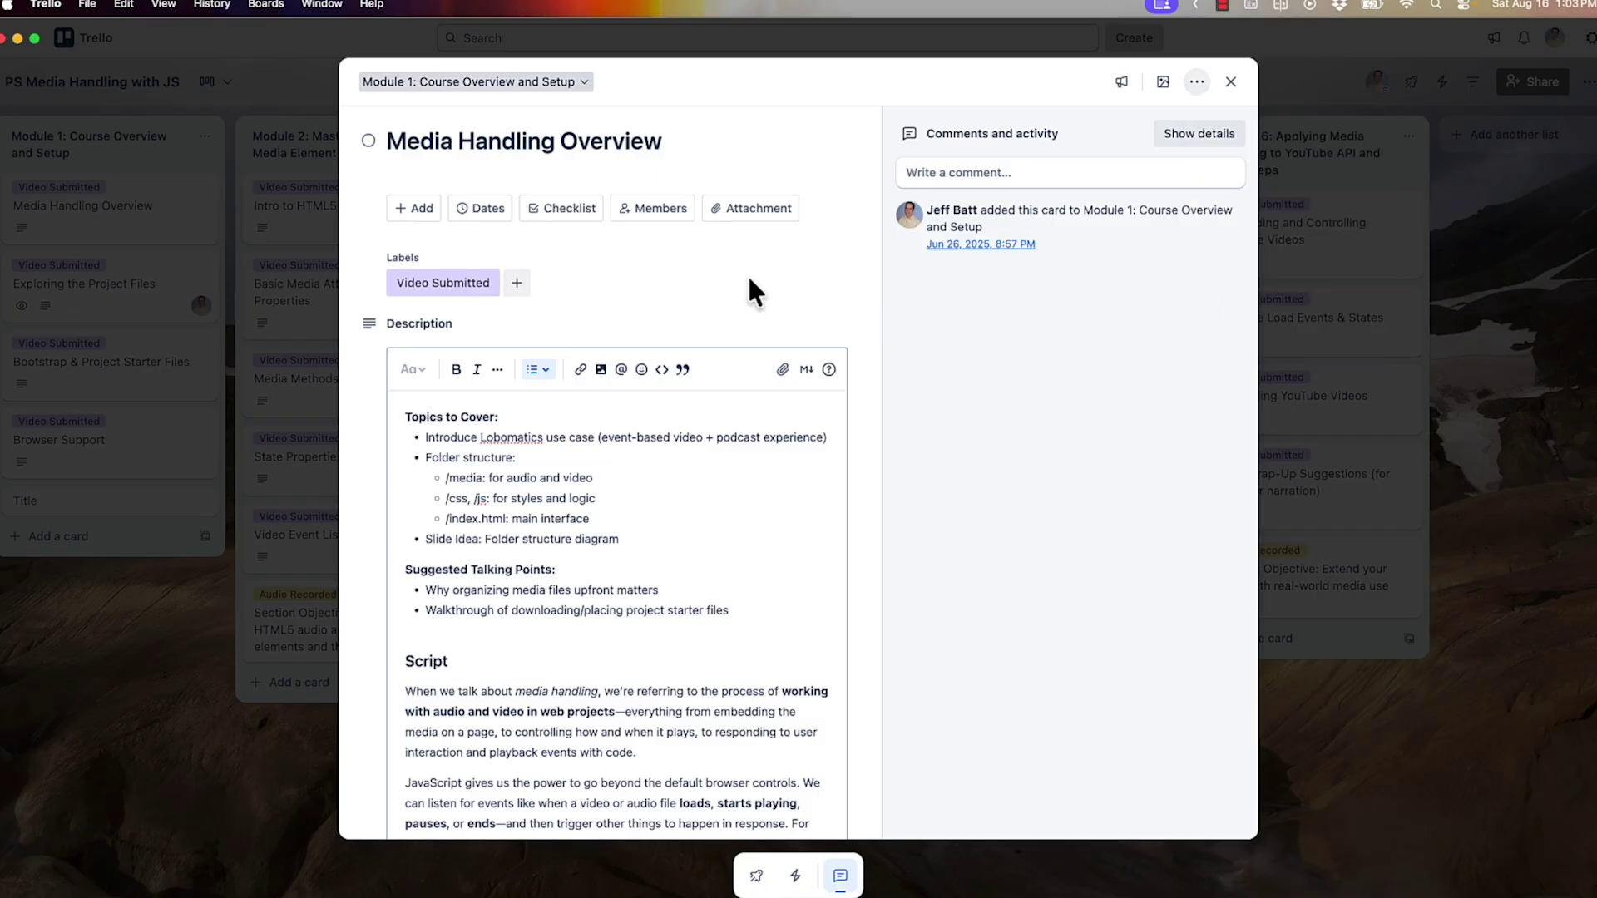
pyautogui.click(409, 209)
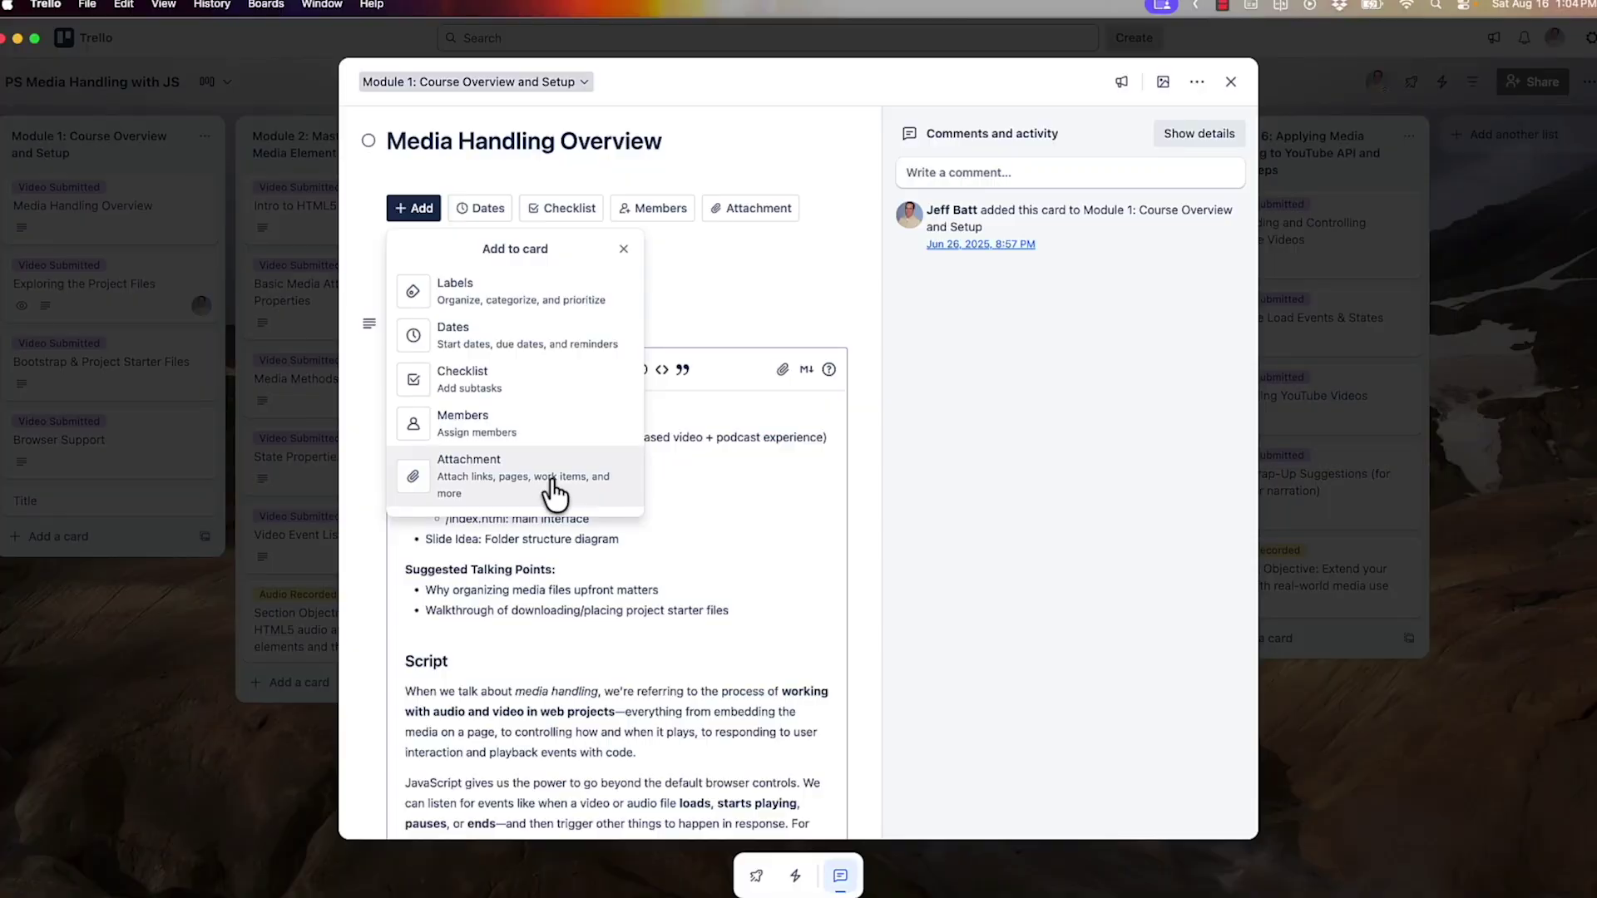
# - Add a Prep checklist with items 'Prep item 1' and 'Prep item 2'
pyautogui.click(917, 419)
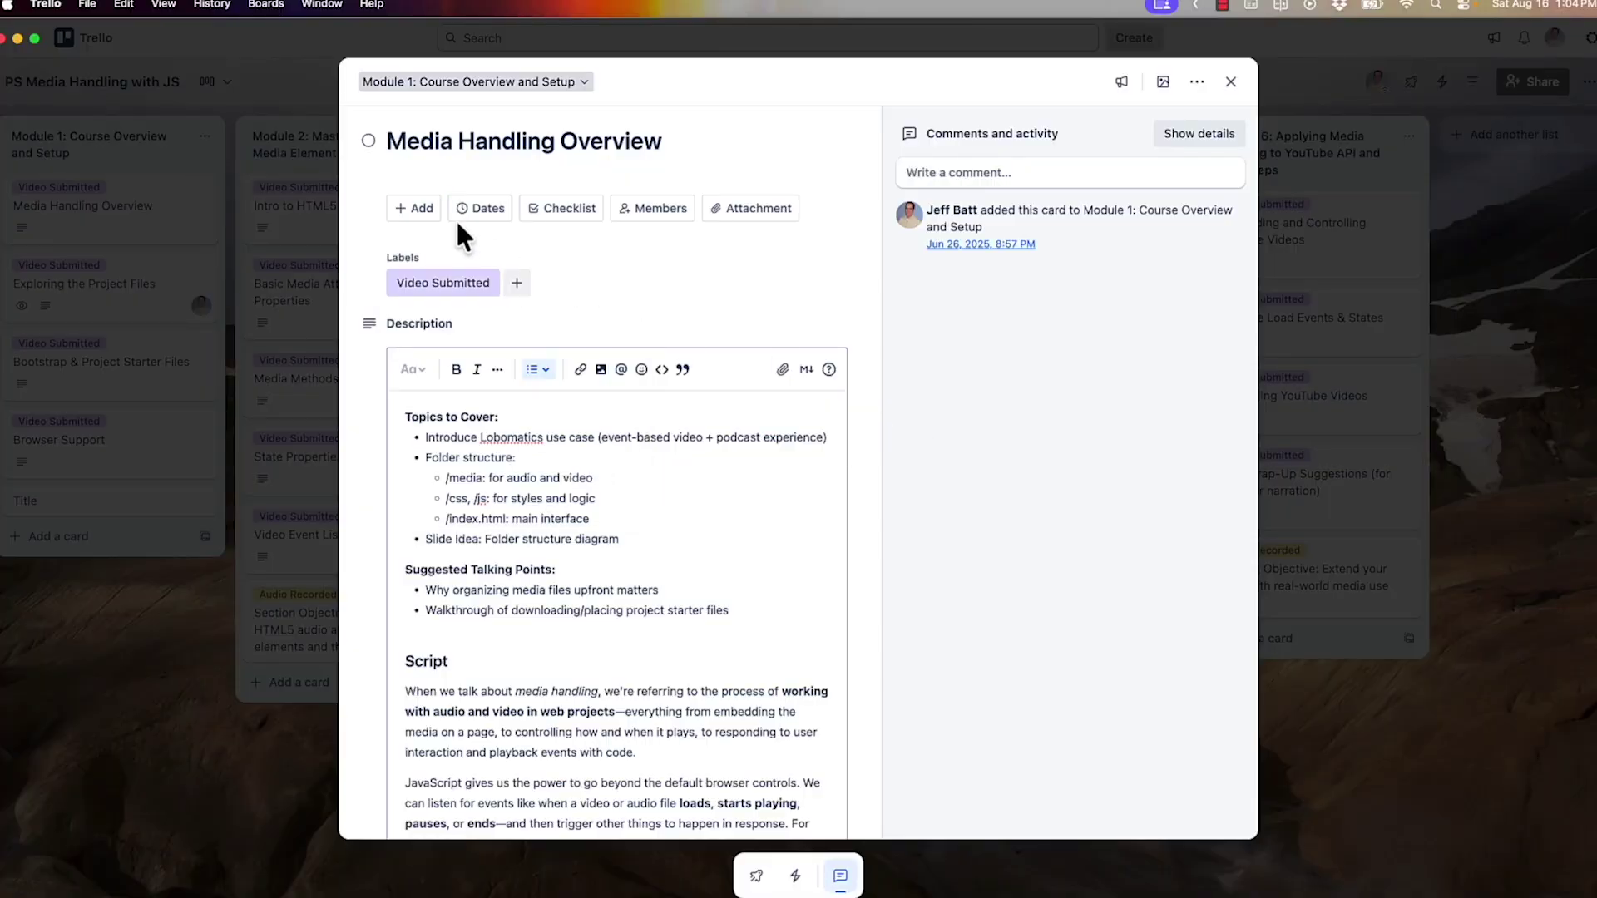
pyautogui.click(533, 213)
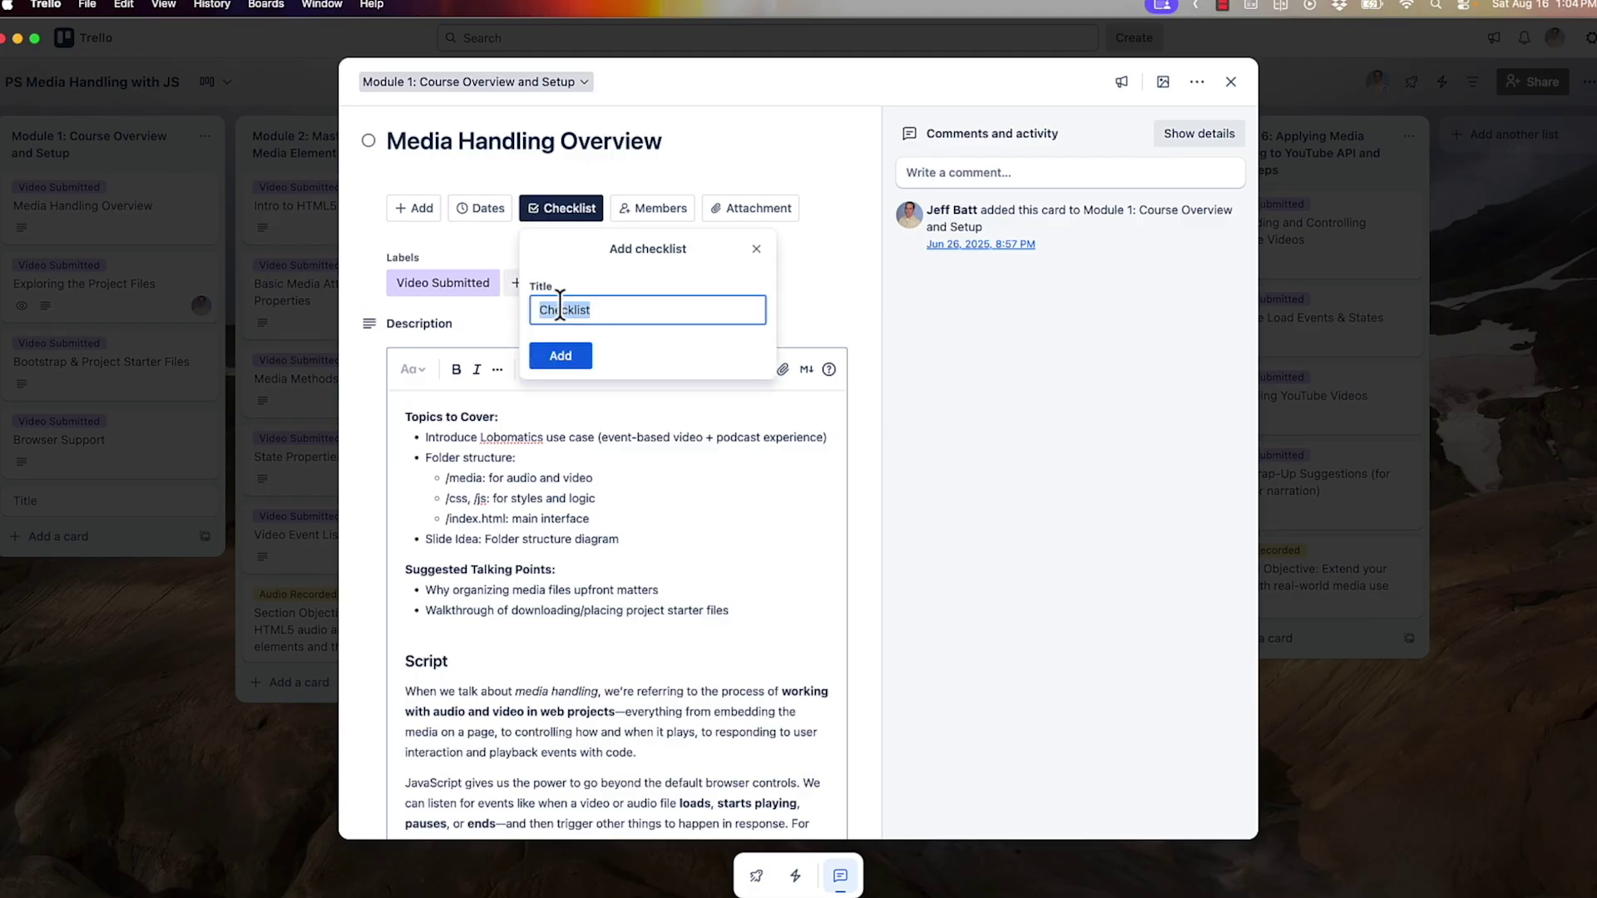
pyautogui.write('Prep')
pyautogui.press('Return')
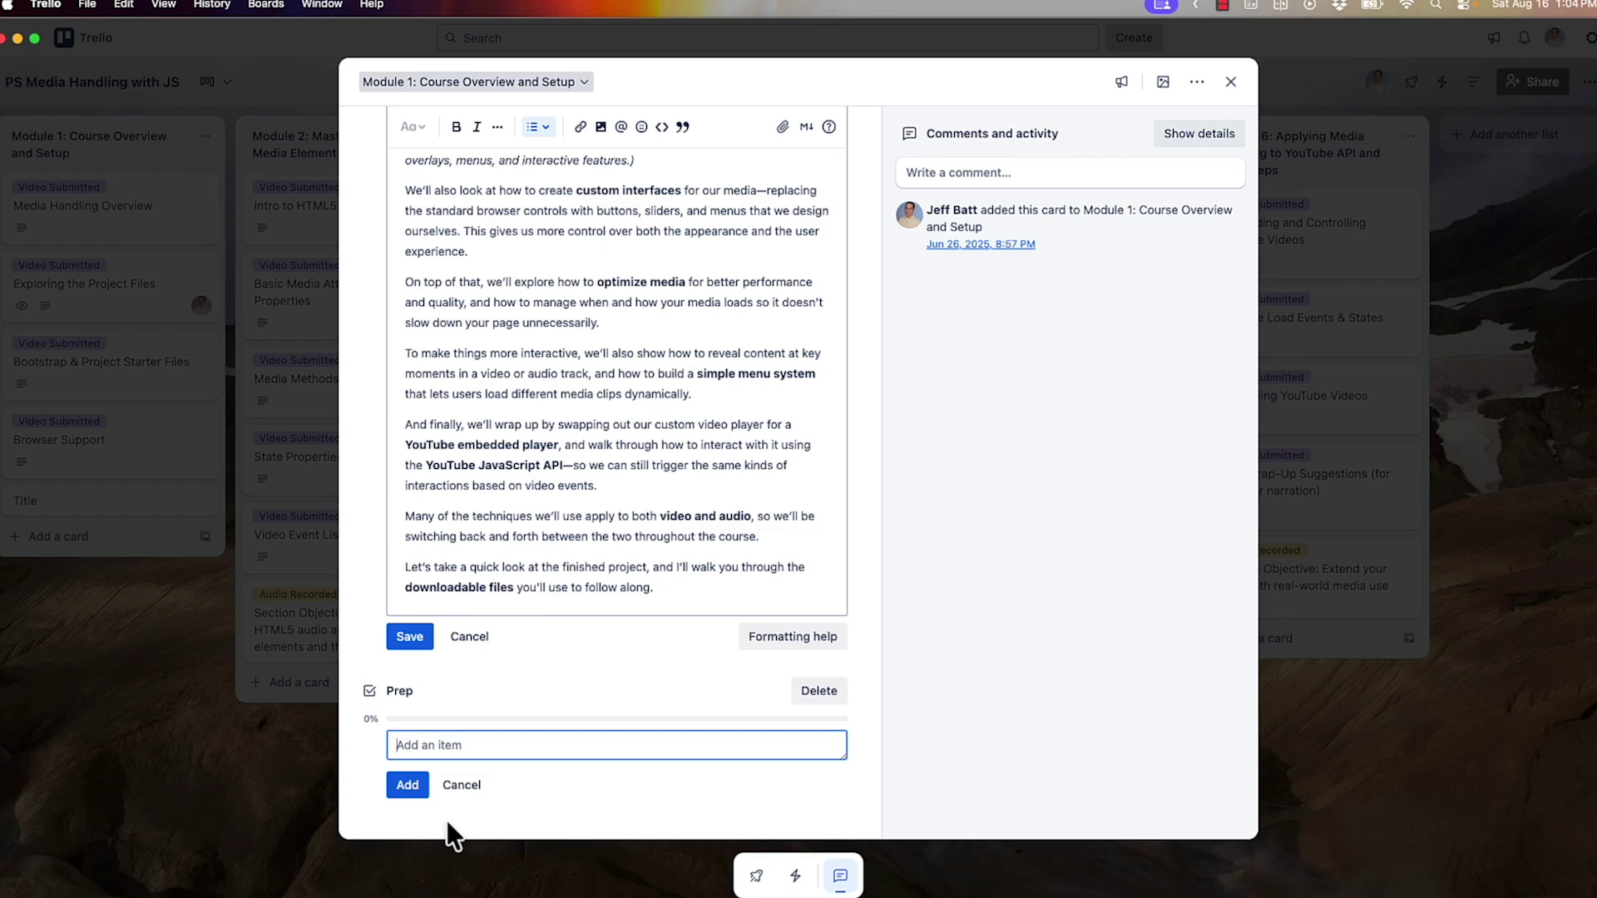
pyautogui.write('Prep item 1')
pyautogui.press('Return')
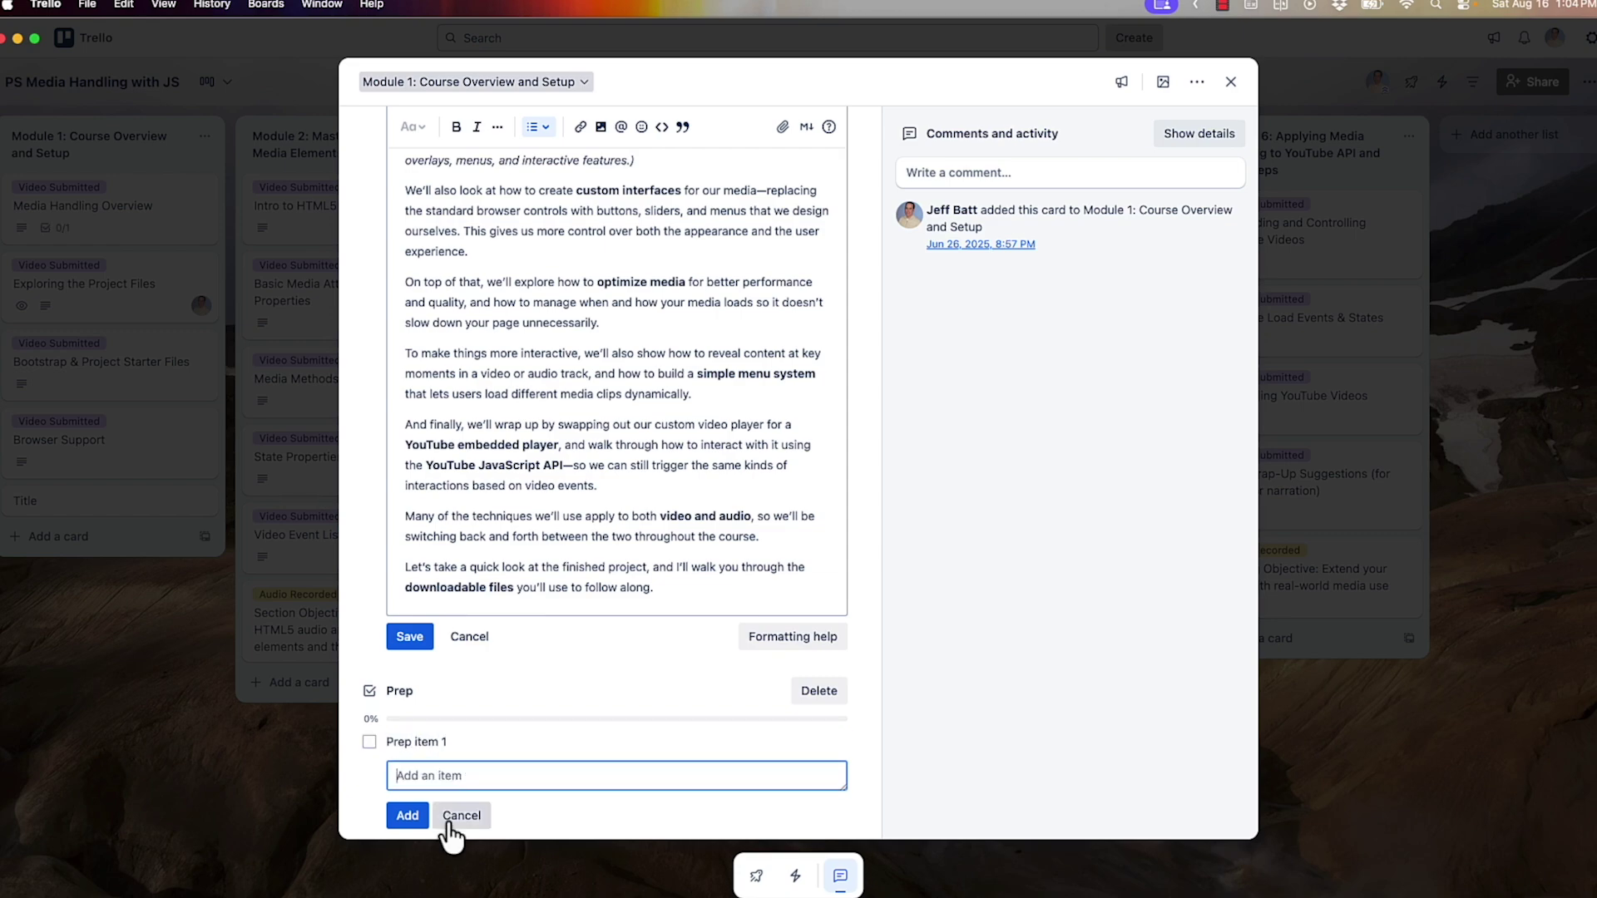
pyautogui.write('Prep item 2')
pyautogui.press('Return')
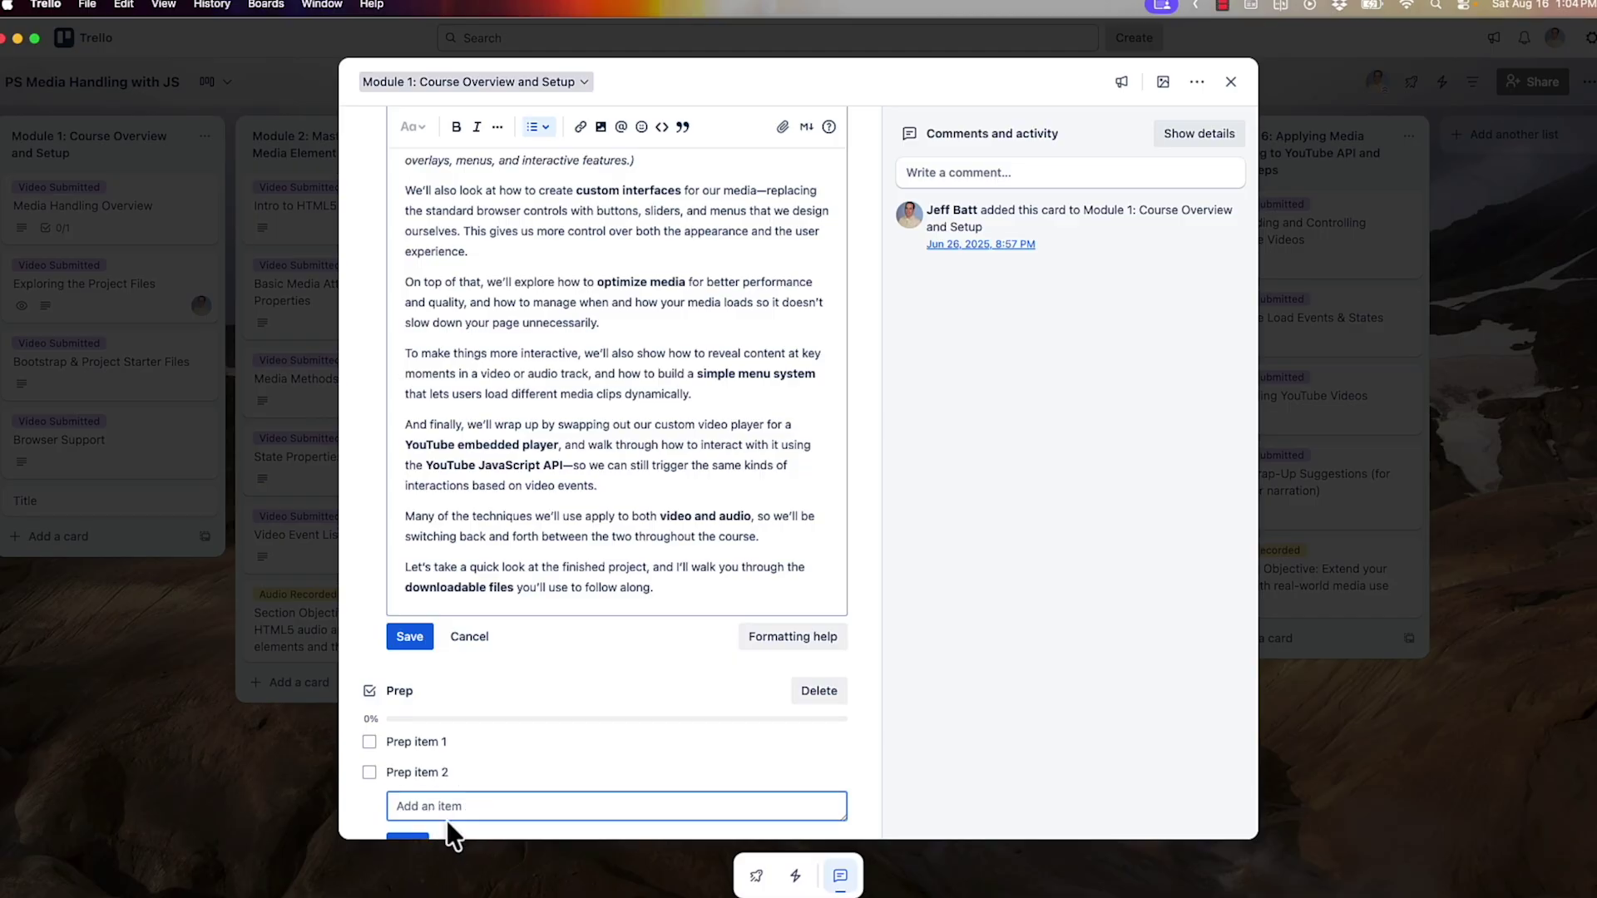
pyautogui.scroll(-1, 582, 691)
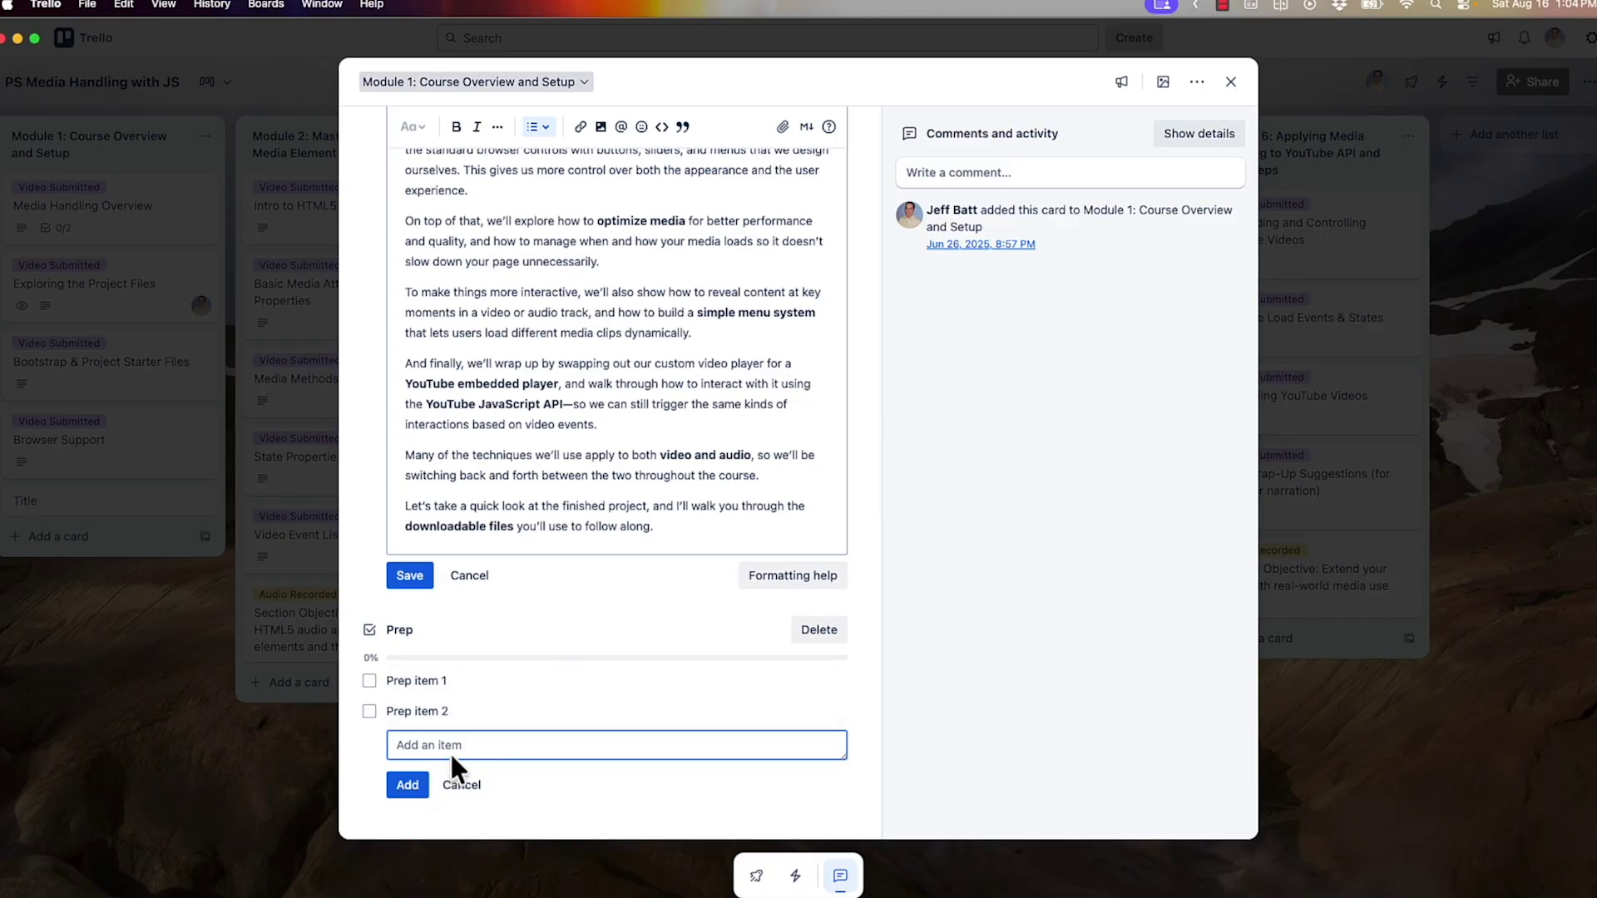
pyautogui.scroll(15, 449, 751)
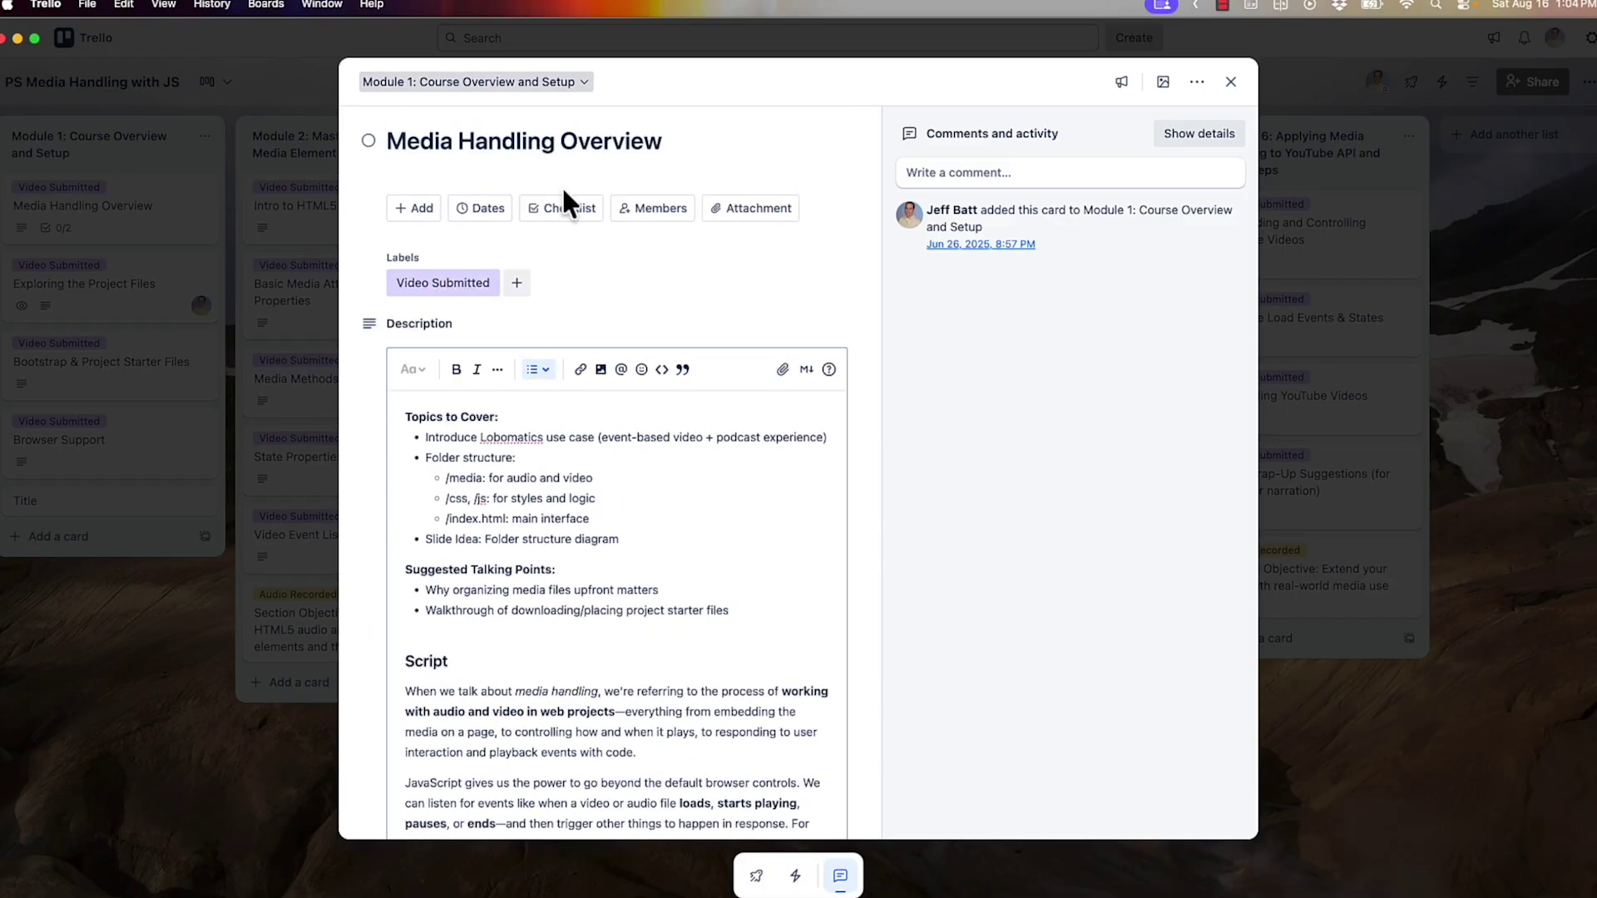
# - Add a Production checklist with 'Prod 1' and 'Prod 2', and tick Prep item 1 done
pyautogui.click(563, 208)
pyautogui.write('Production')
pyautogui.press('Return')
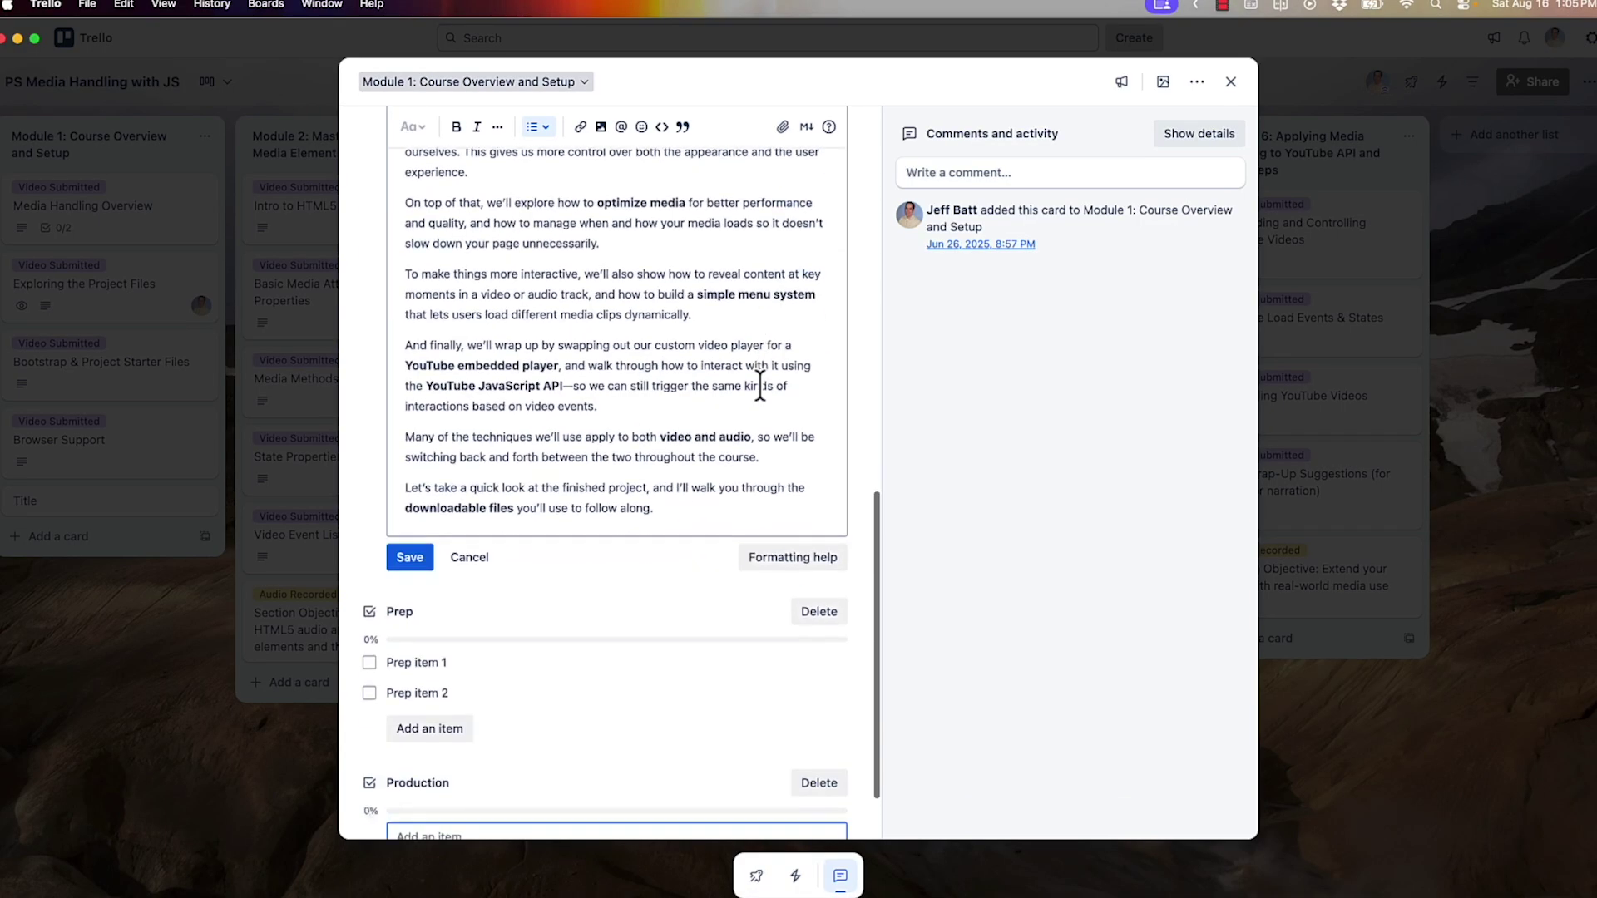
pyautogui.write('Prod 1')
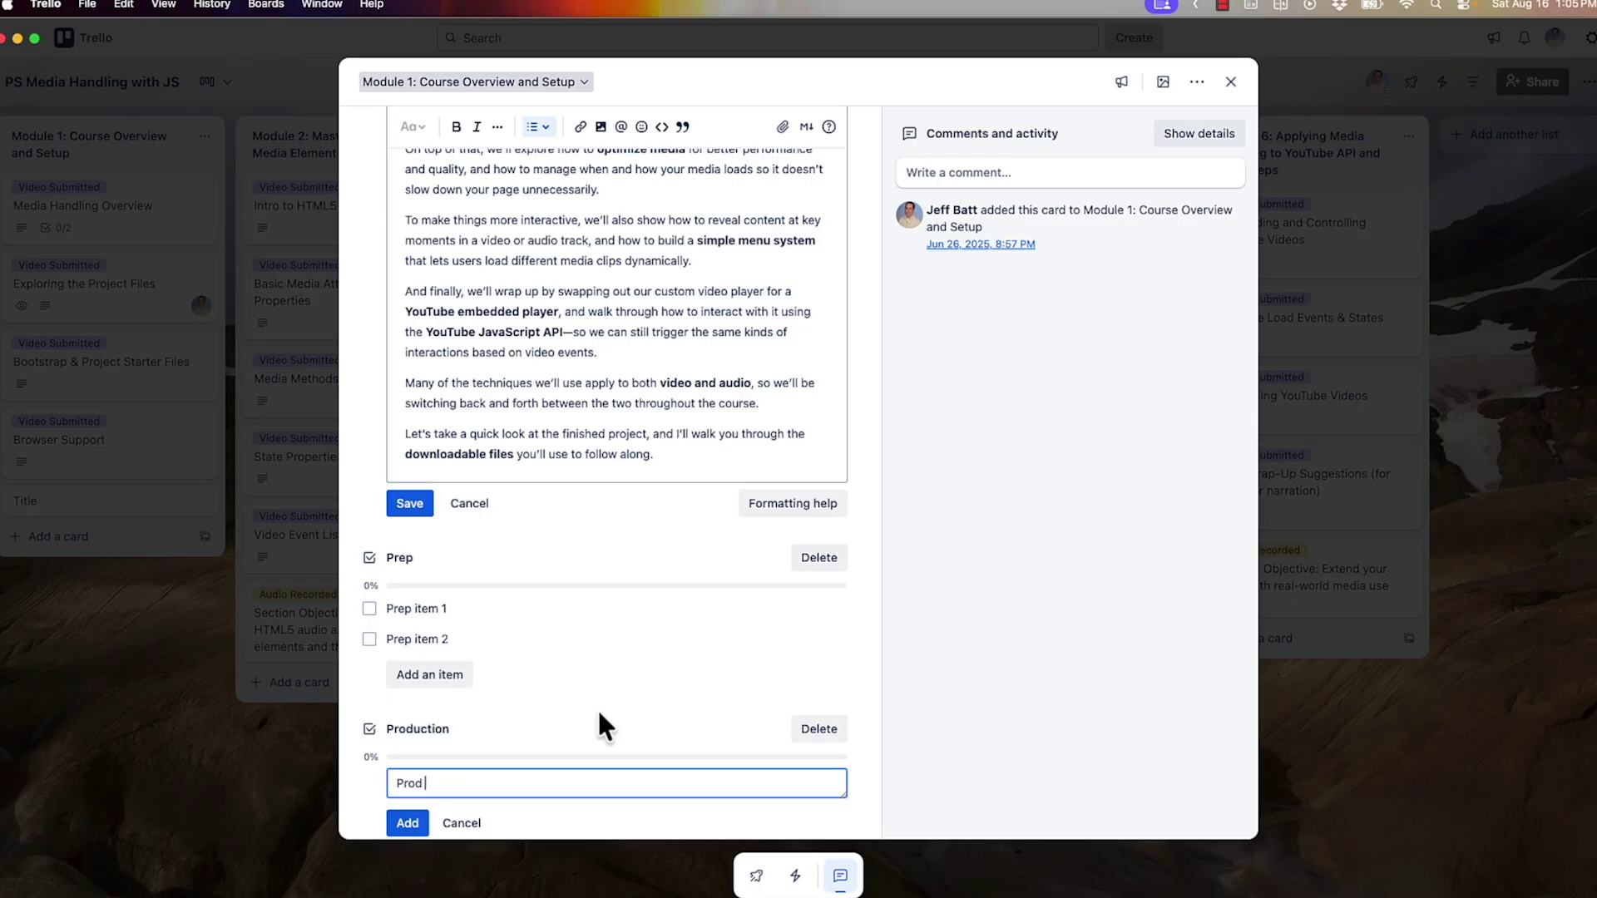
pyautogui.press('Return')
pyautogui.write('Prod 2')
pyautogui.press('Return')
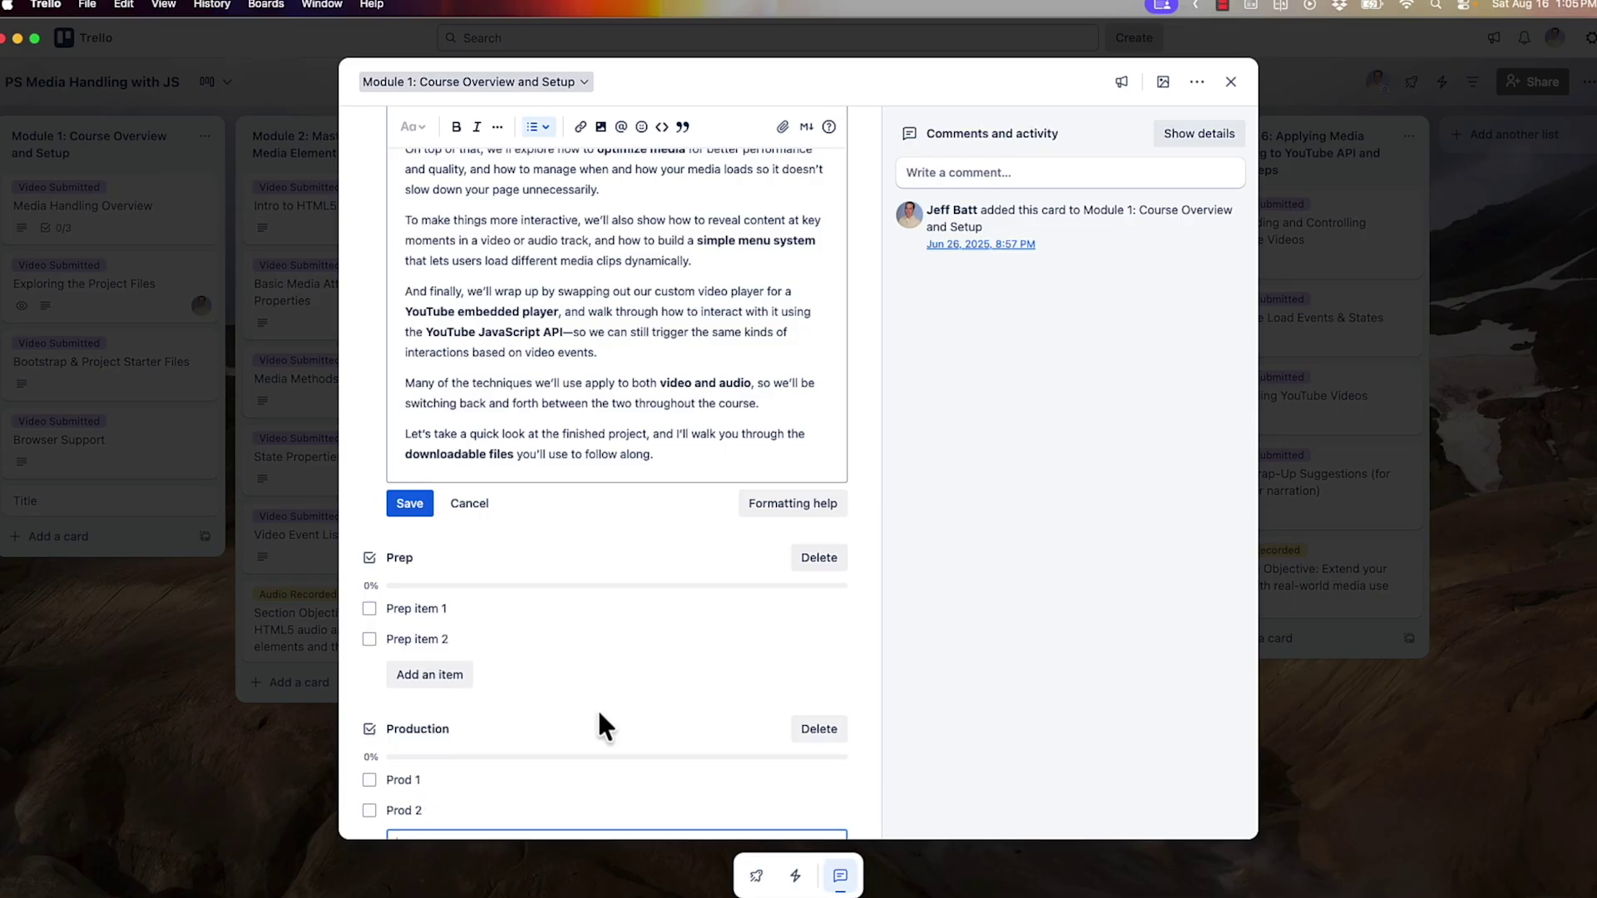
pyautogui.press('Escape')
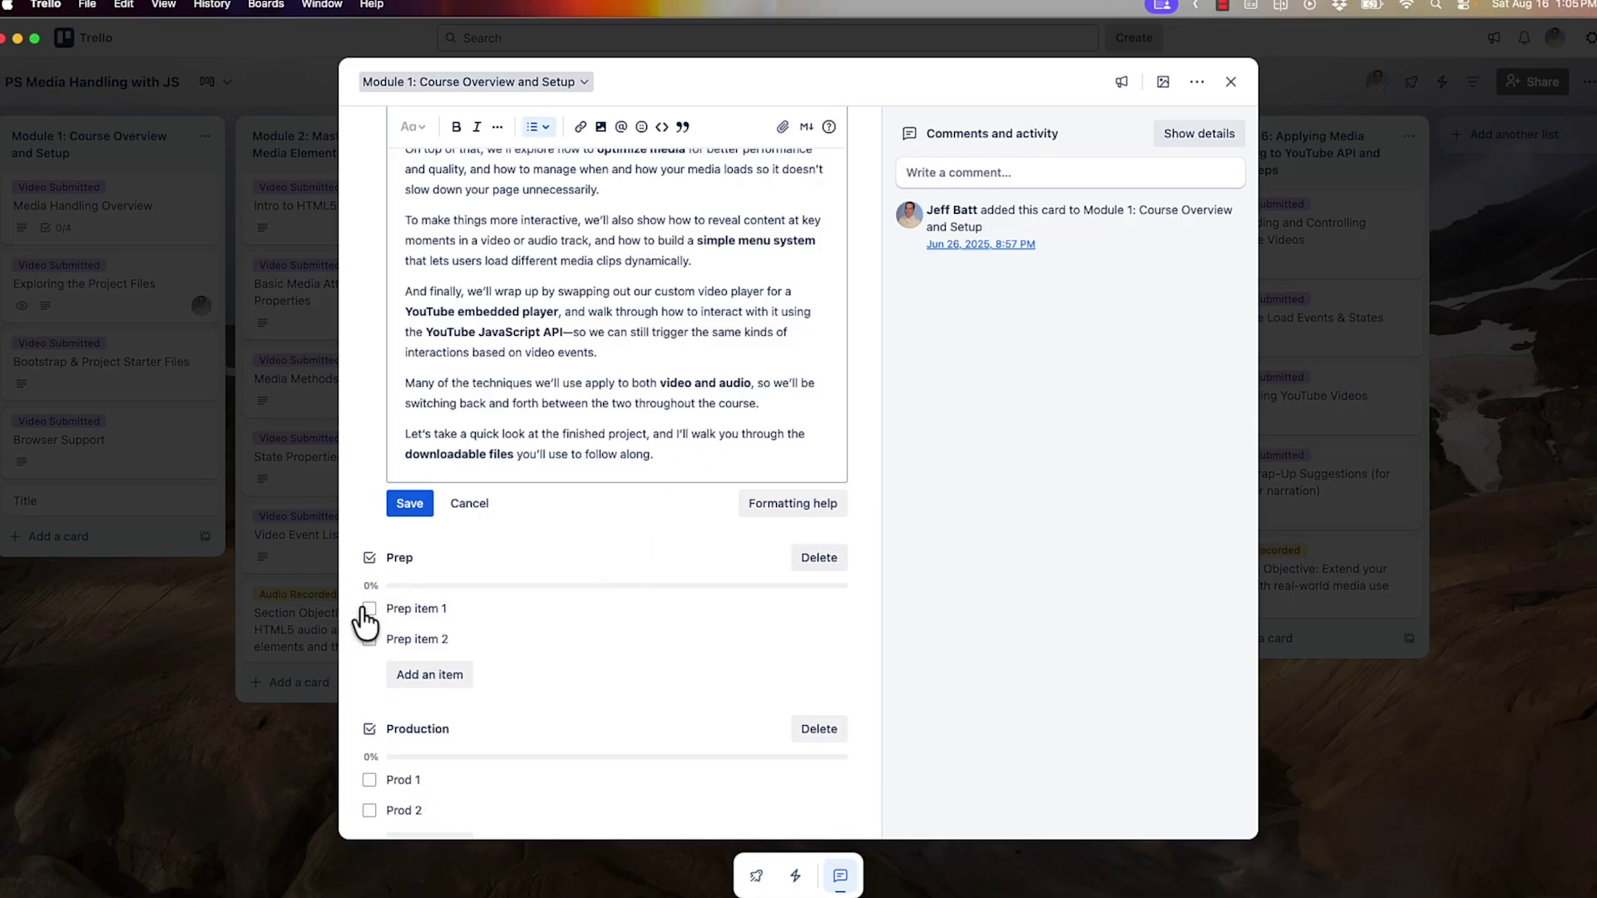
pyautogui.click(370, 610)
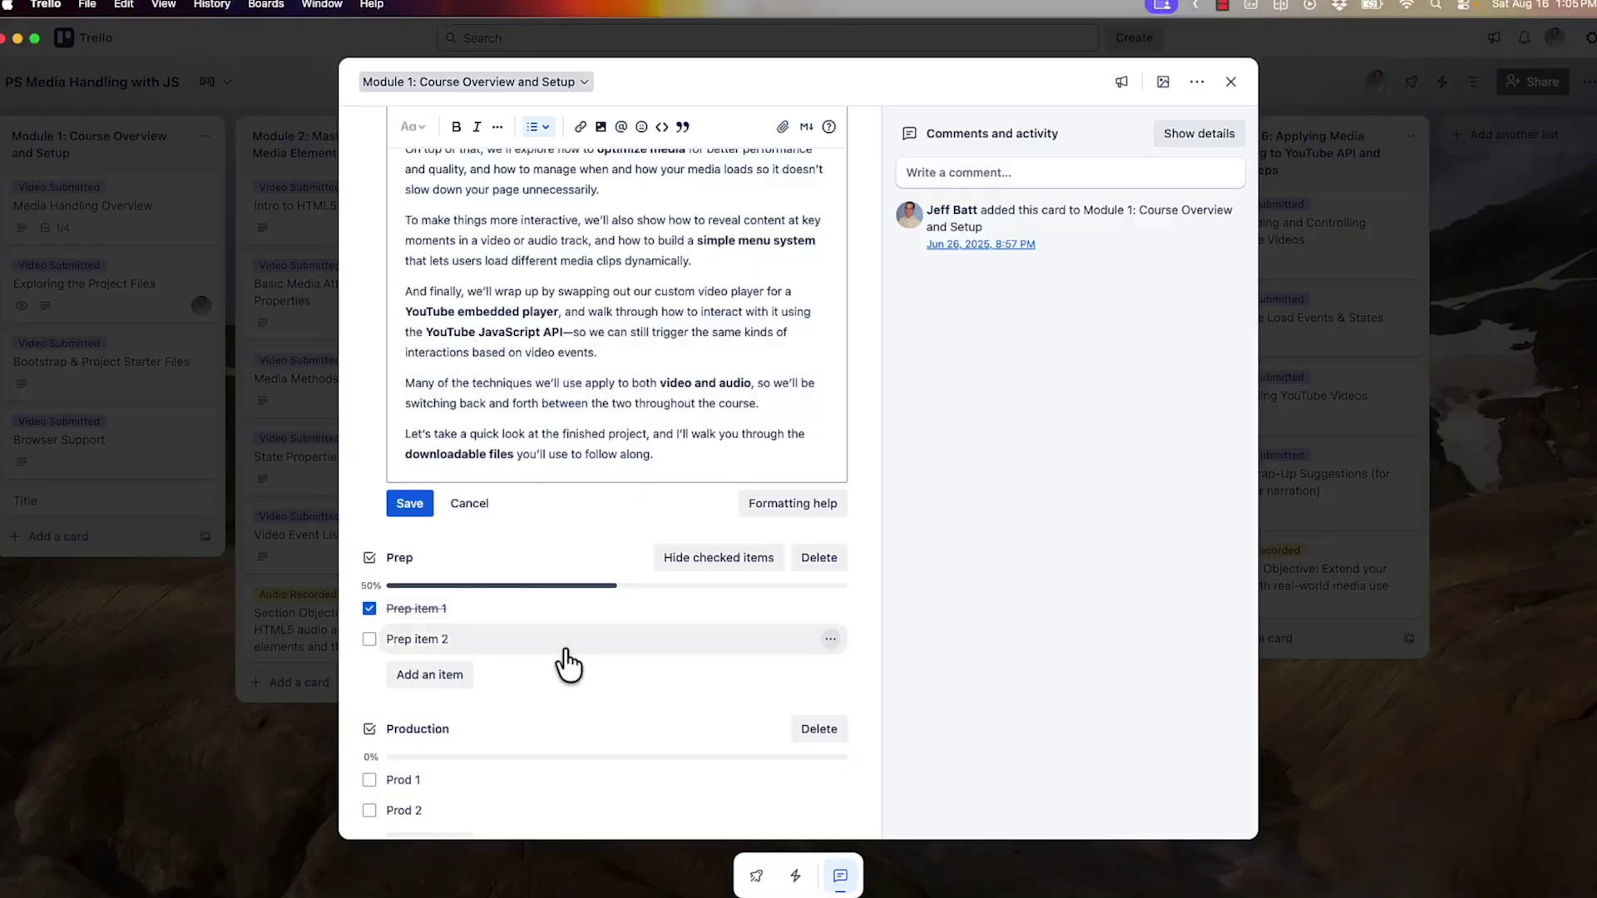
# - Scroll down to the Production checklist at 0% with Prod 1 and Prod 2 unticked
pyautogui.scroll(-2, 671, 607)
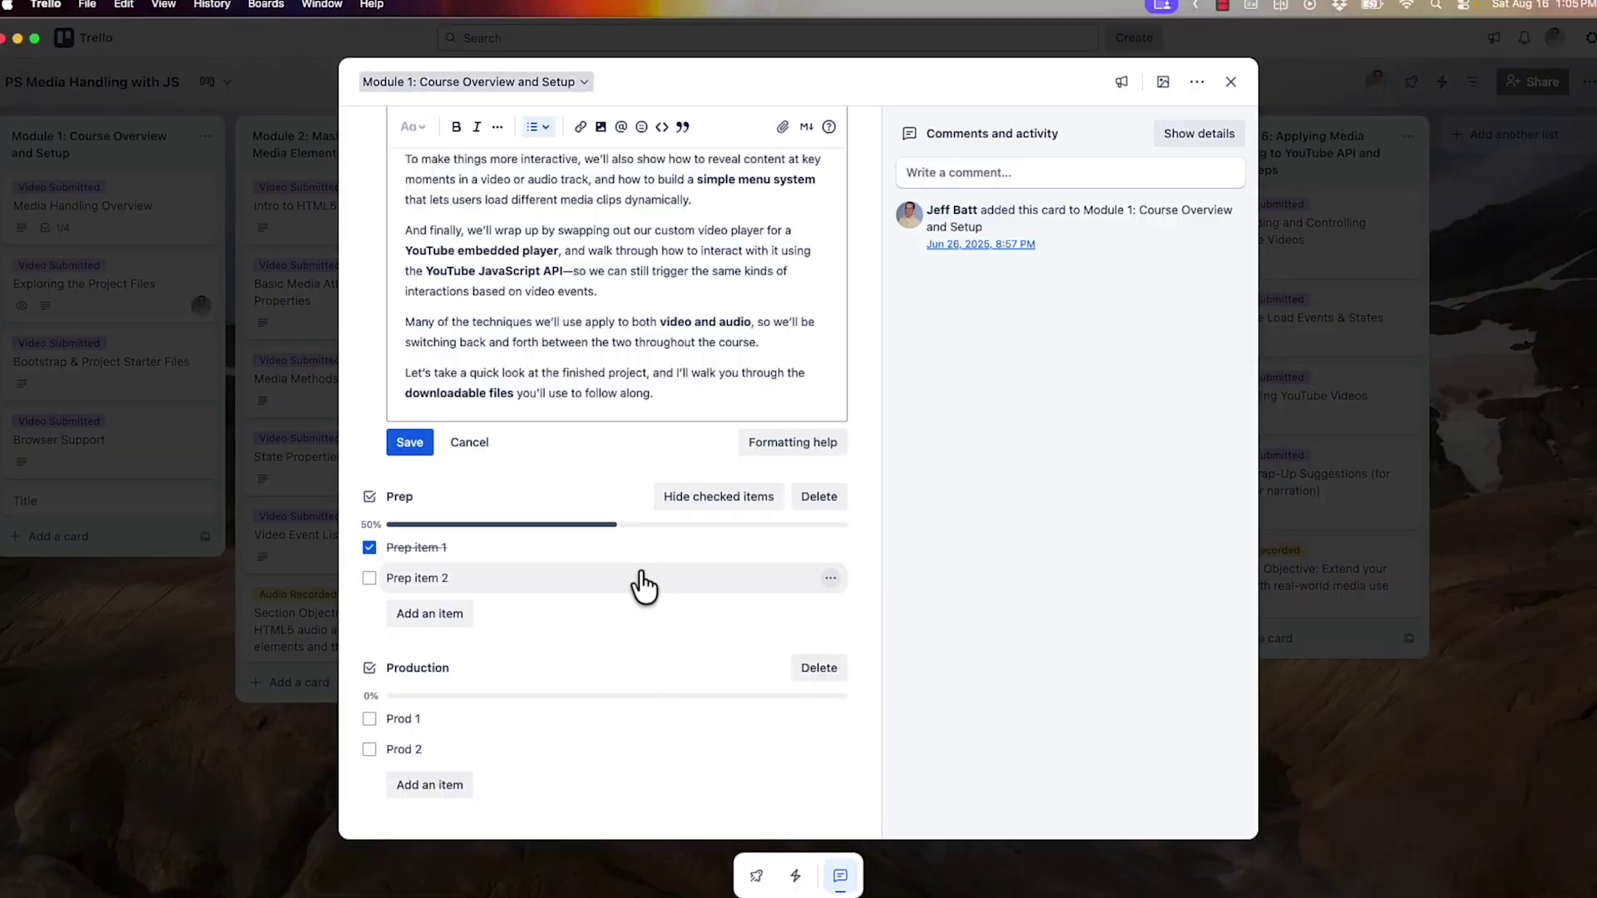
# - Open and dismiss the Prep item 2 actions without deleting, then save the description
pyautogui.click(830, 579)
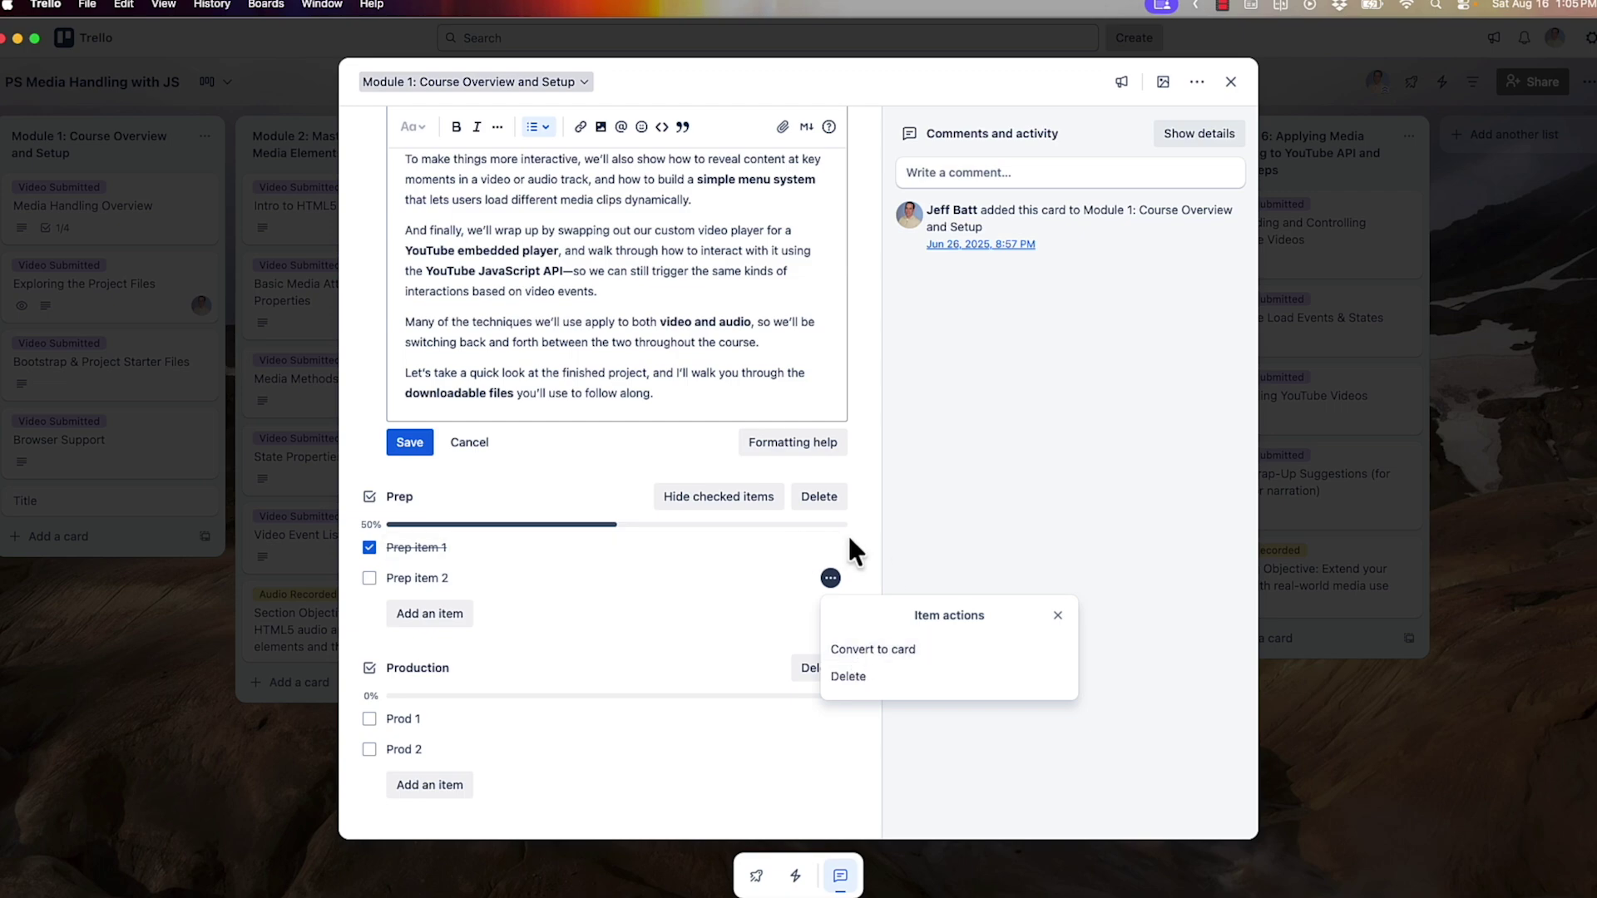
pyautogui.click(893, 549)
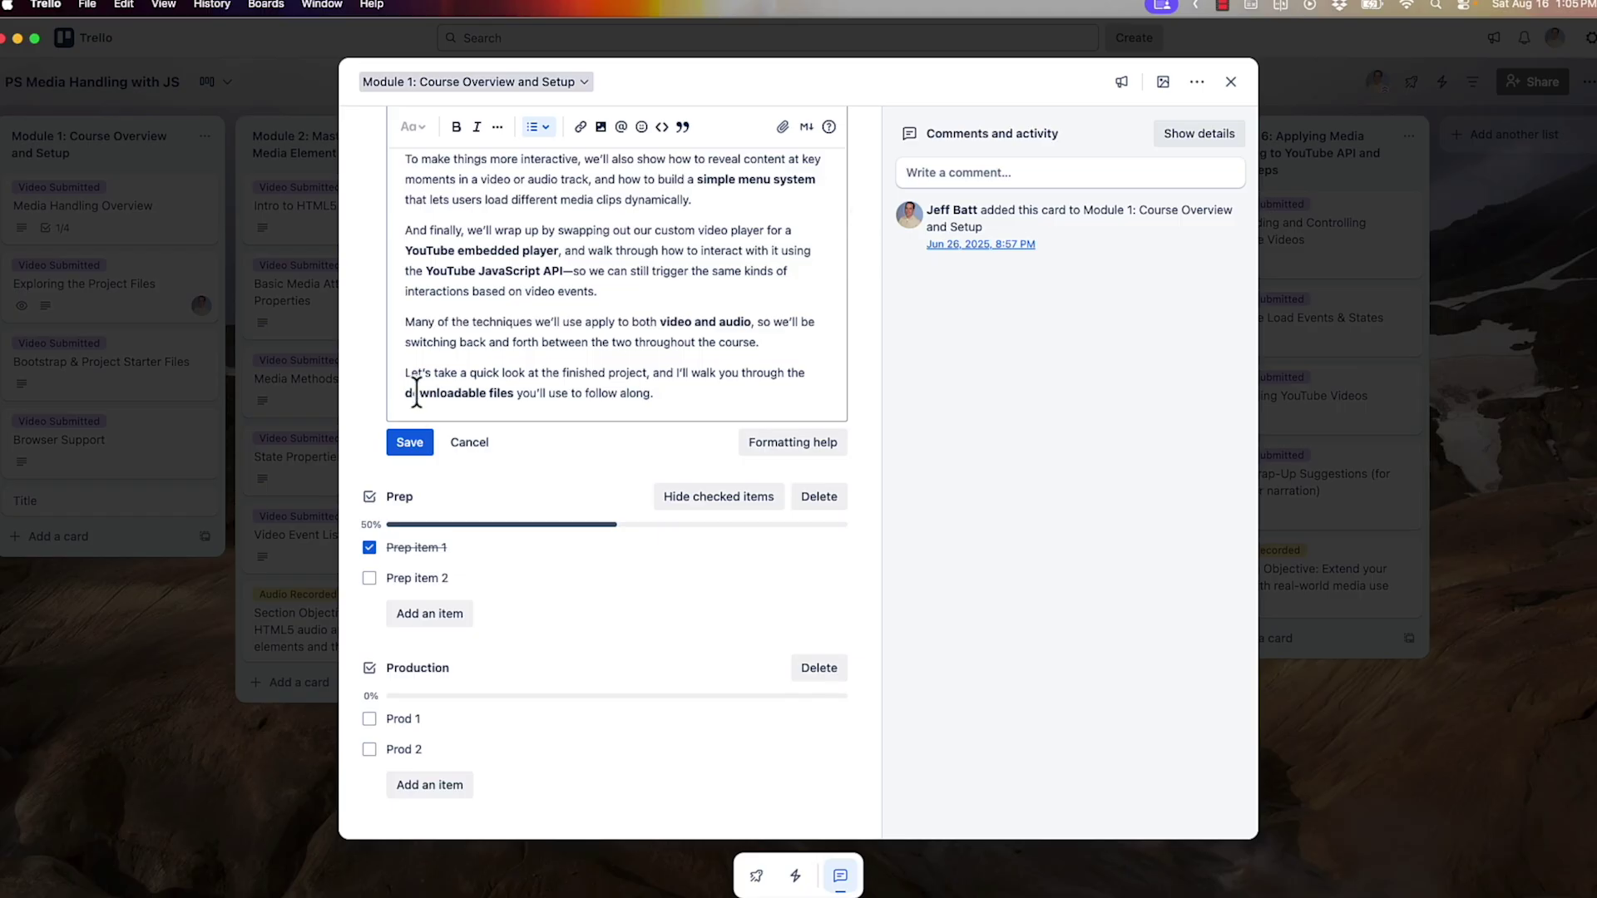
pyautogui.click(414, 443)
# - Assign the board member to the card and close the card
pyautogui.scroll(5, 553, 395)
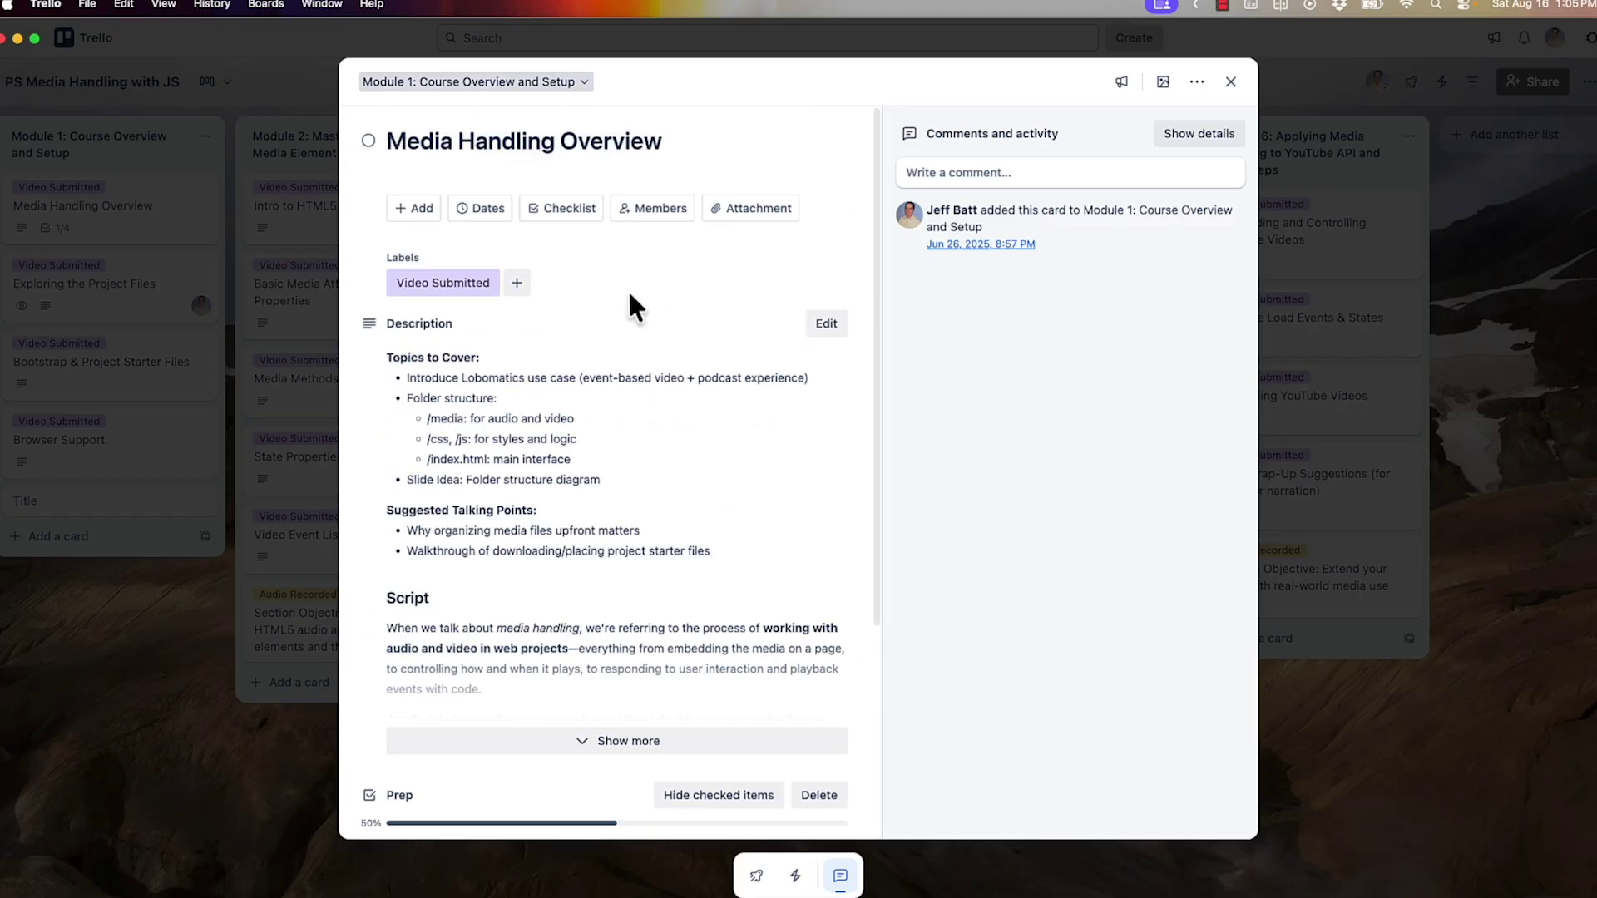
pyautogui.click(653, 218)
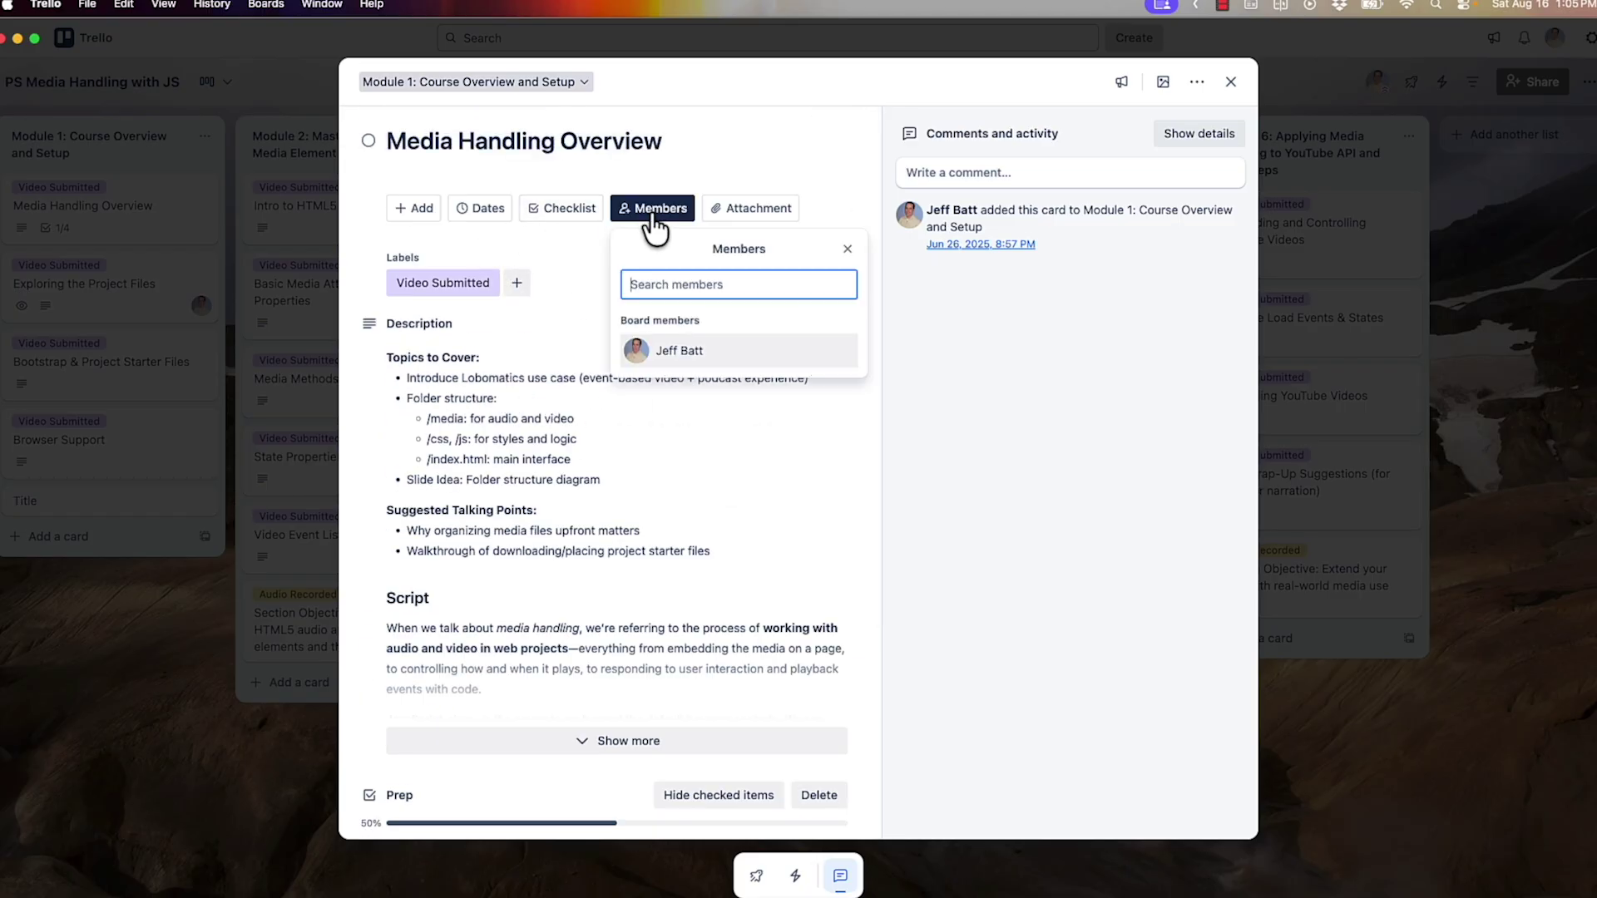
pyautogui.click(685, 353)
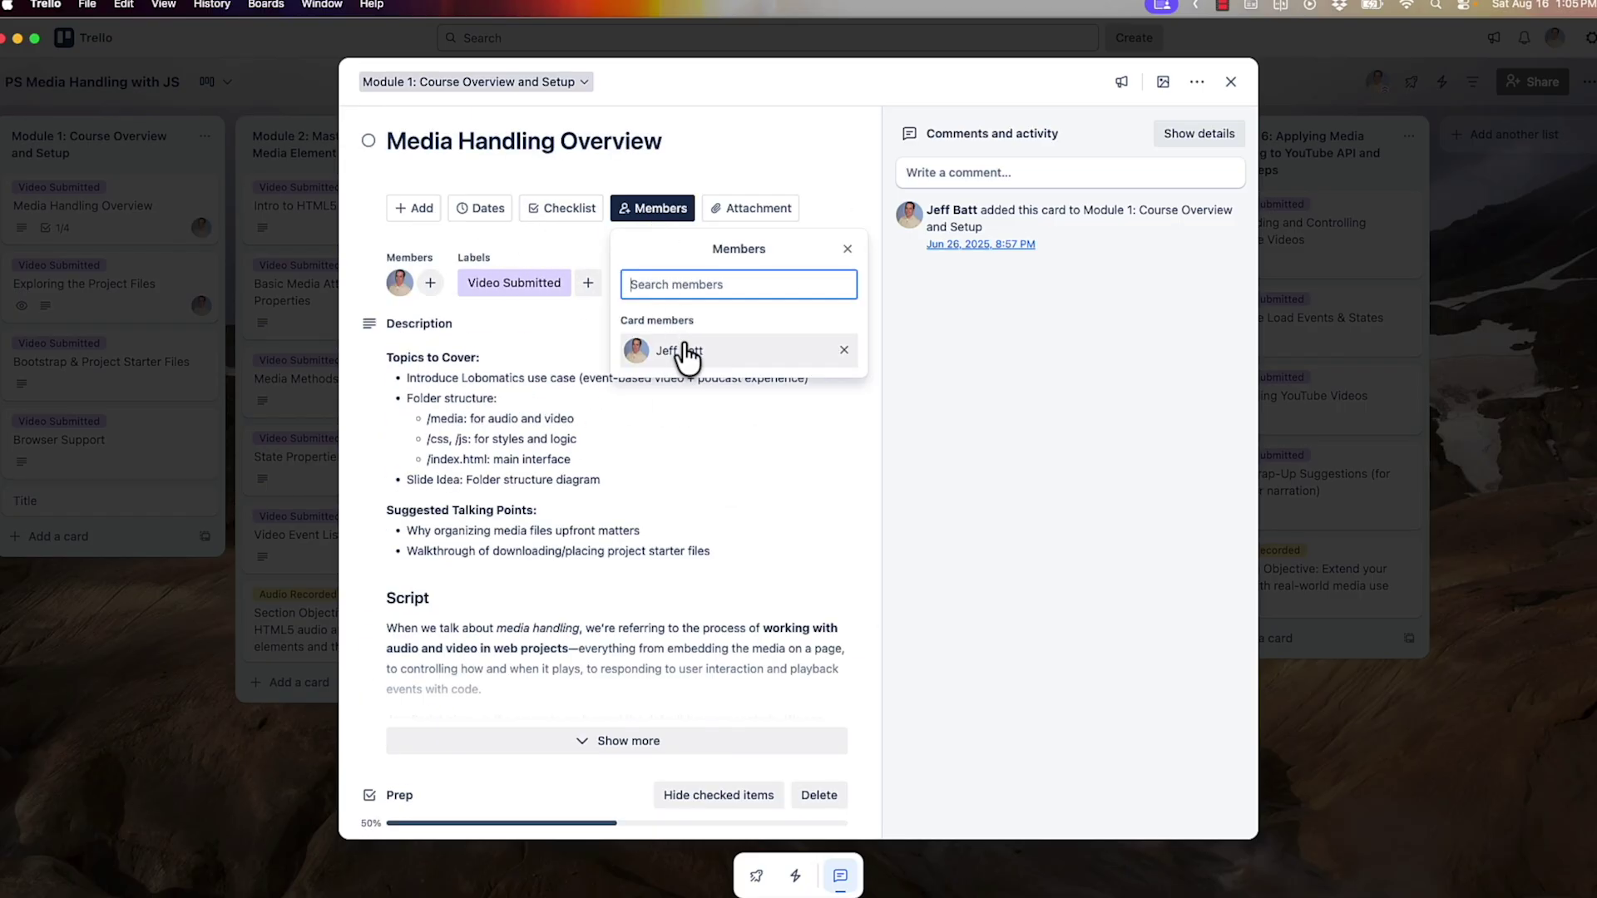
pyautogui.click(257, 316)
pyautogui.click(288, 320)
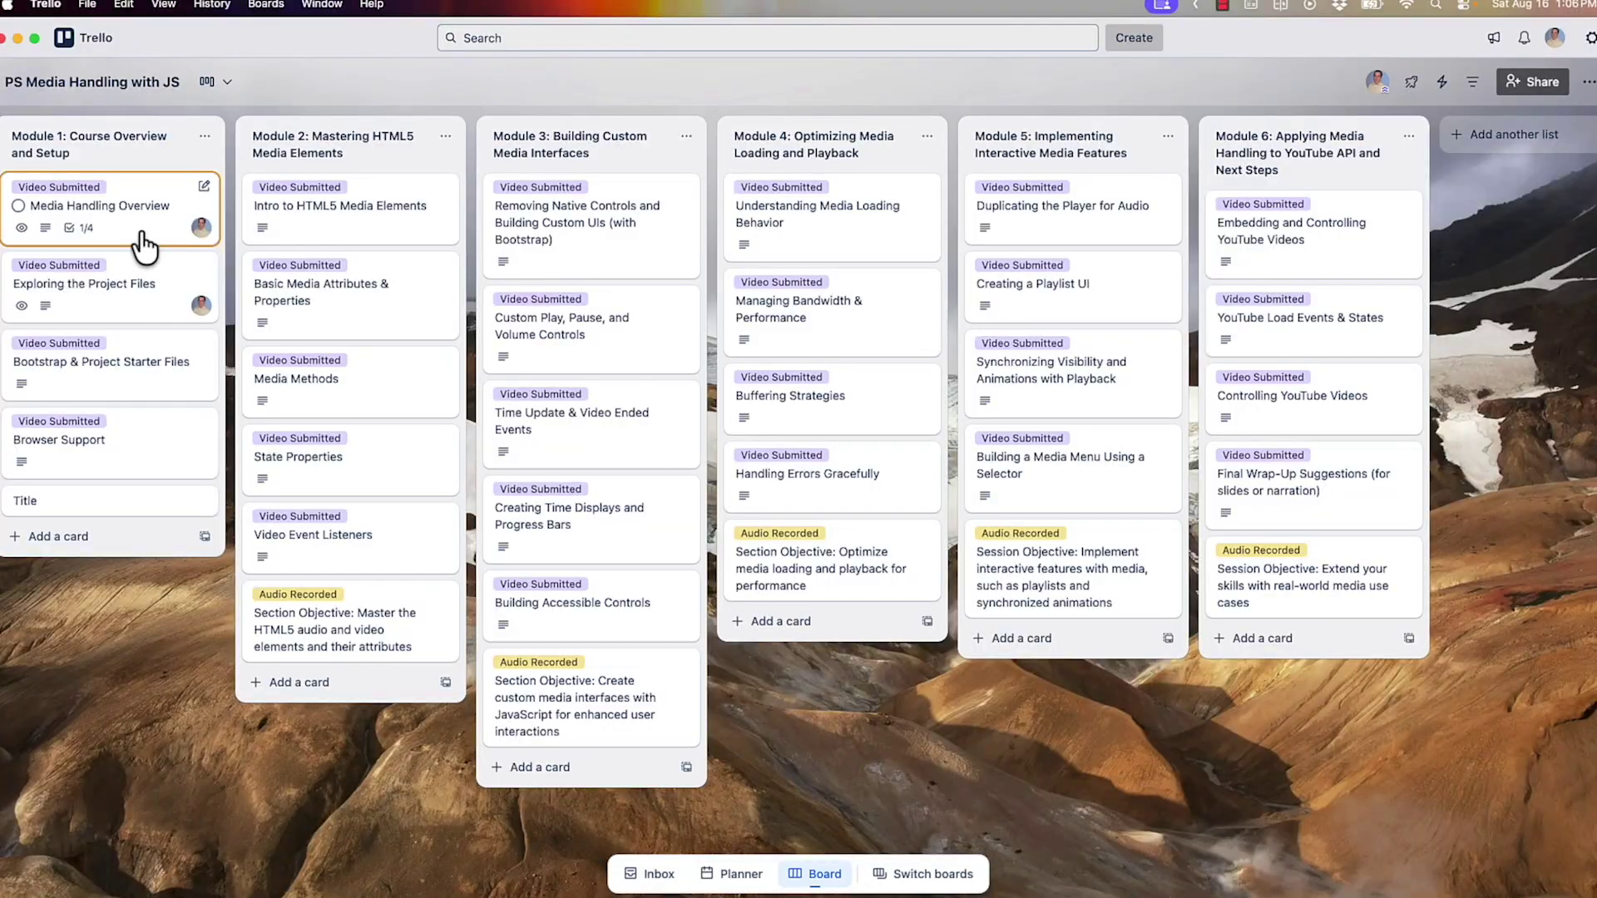
# - Create a light-blue label titled 'Sample' on the Media Handling Overview card
pyautogui.click(145, 241)
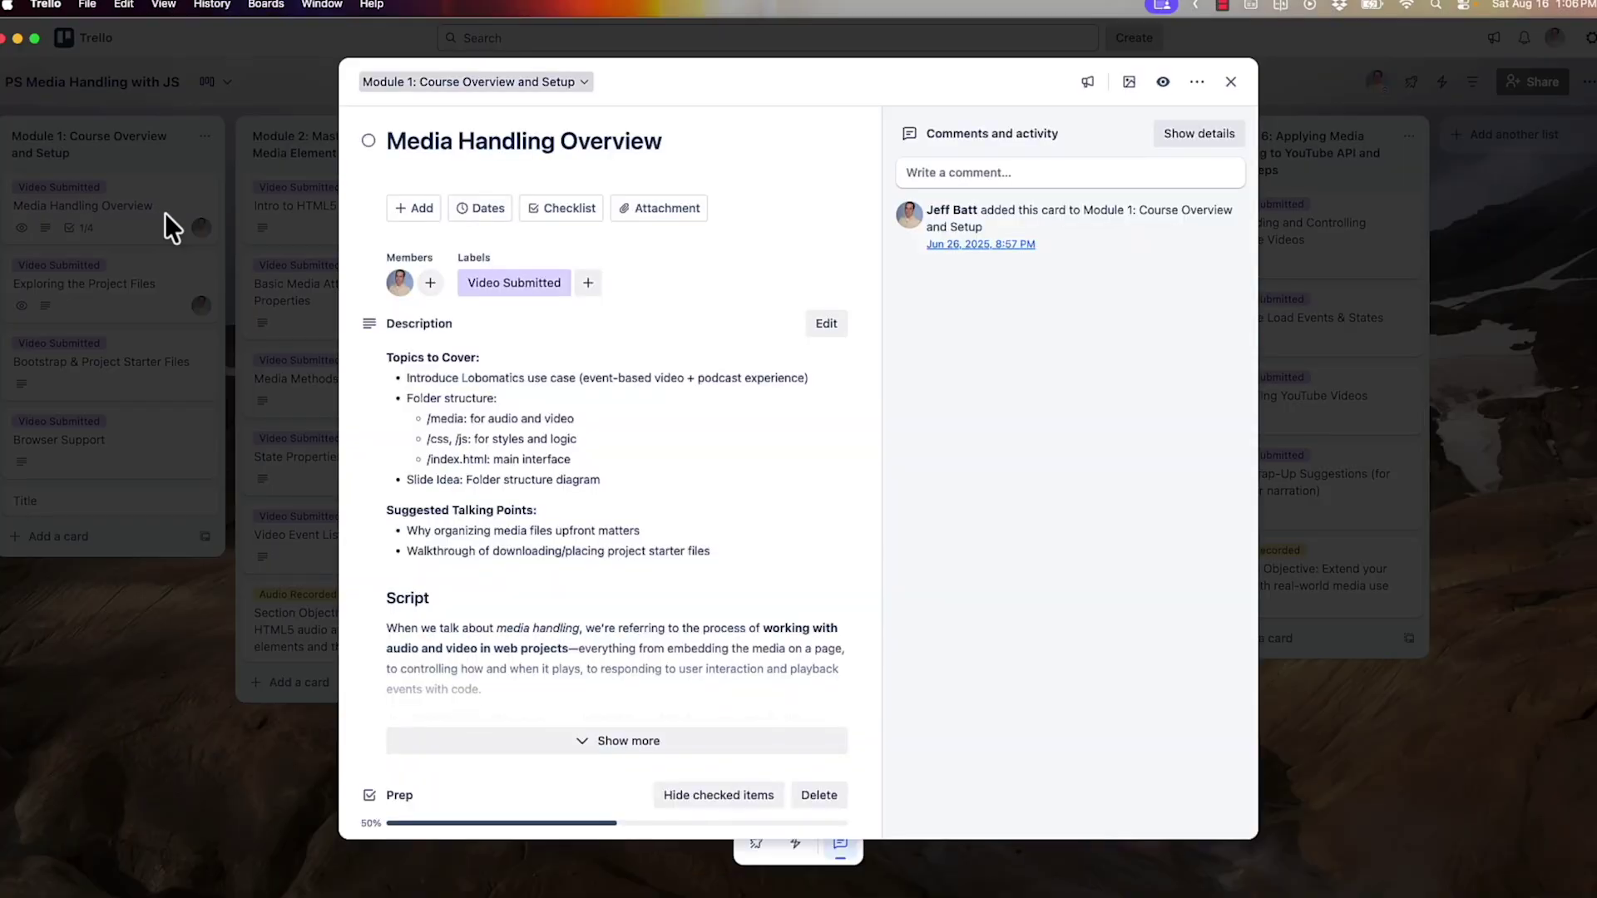
pyautogui.scroll(-1, 564, 323)
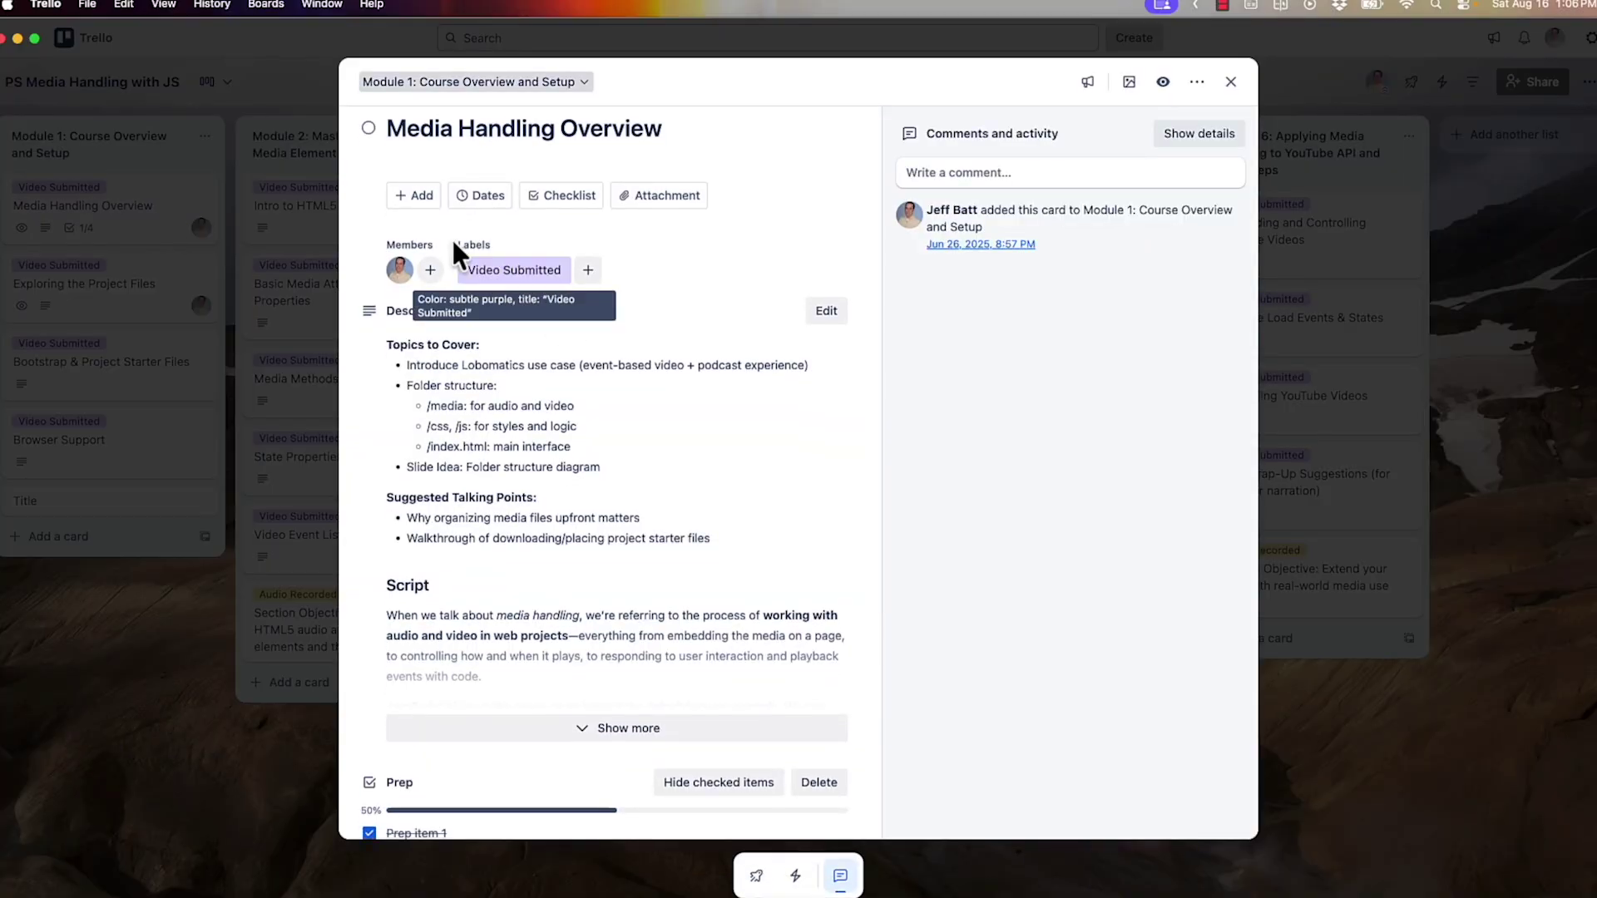
pyautogui.click(552, 274)
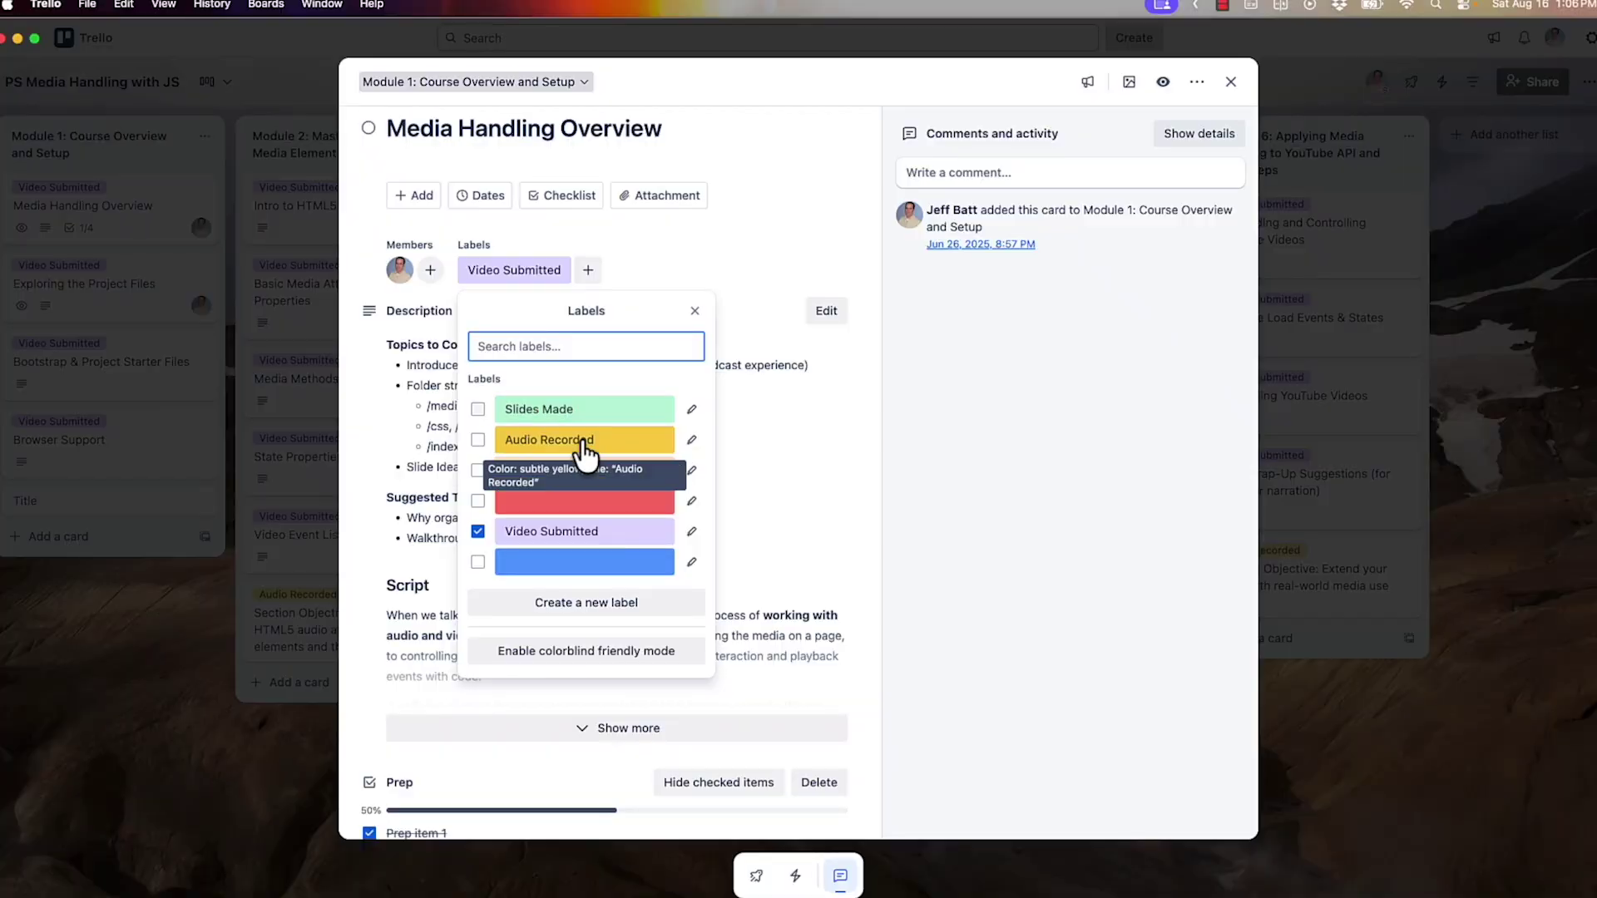
pyautogui.click(612, 607)
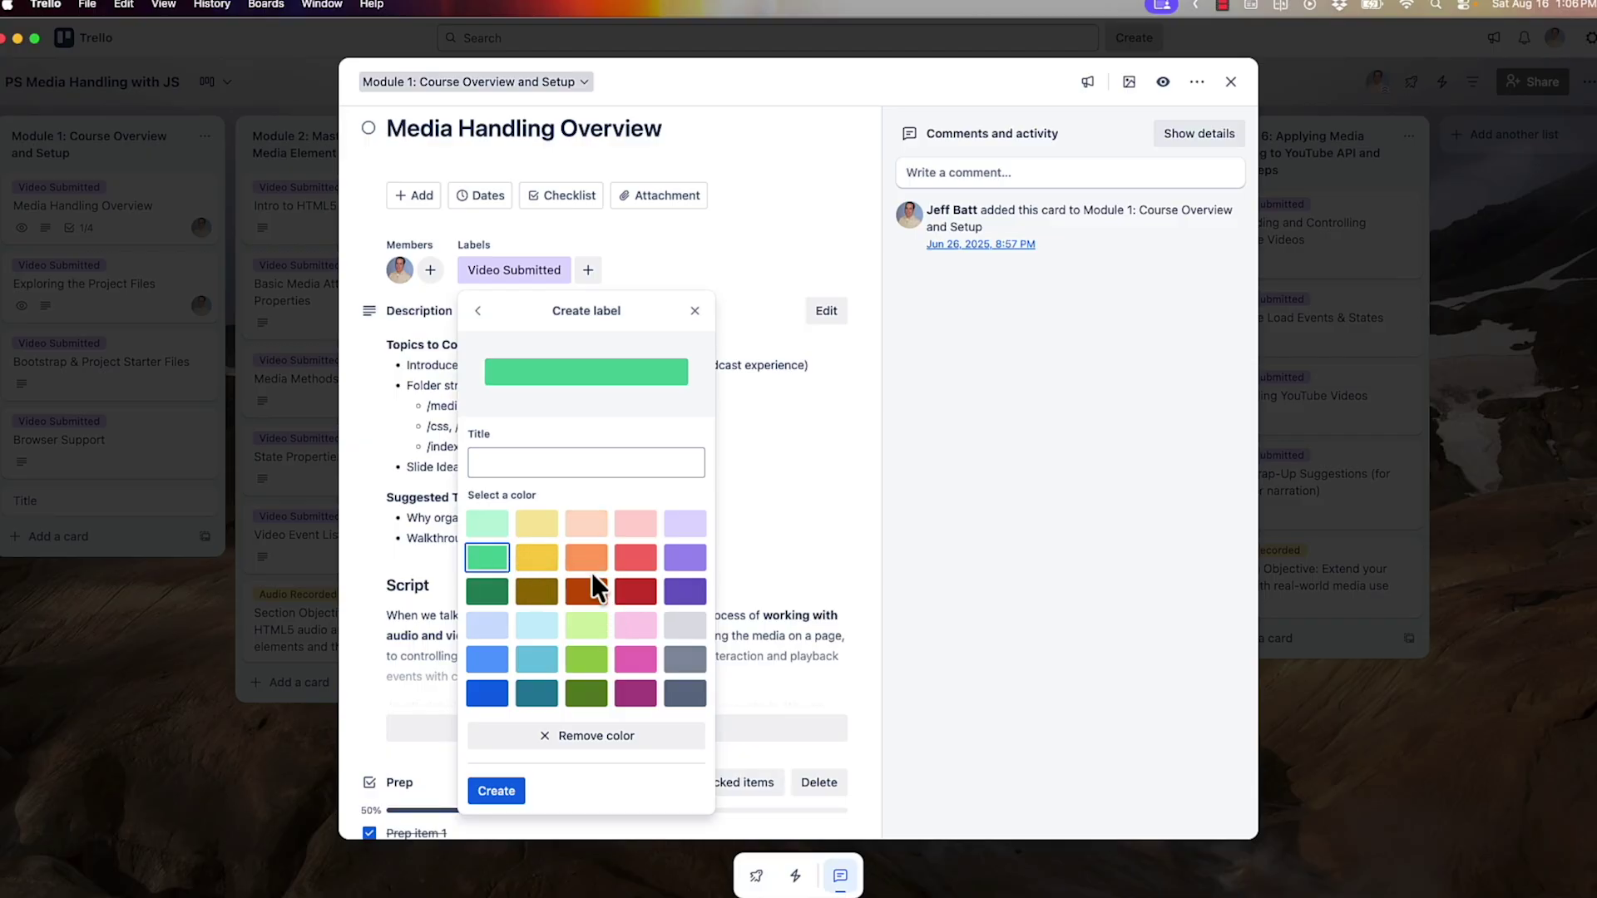
pyautogui.click(537, 631)
pyautogui.click(516, 463)
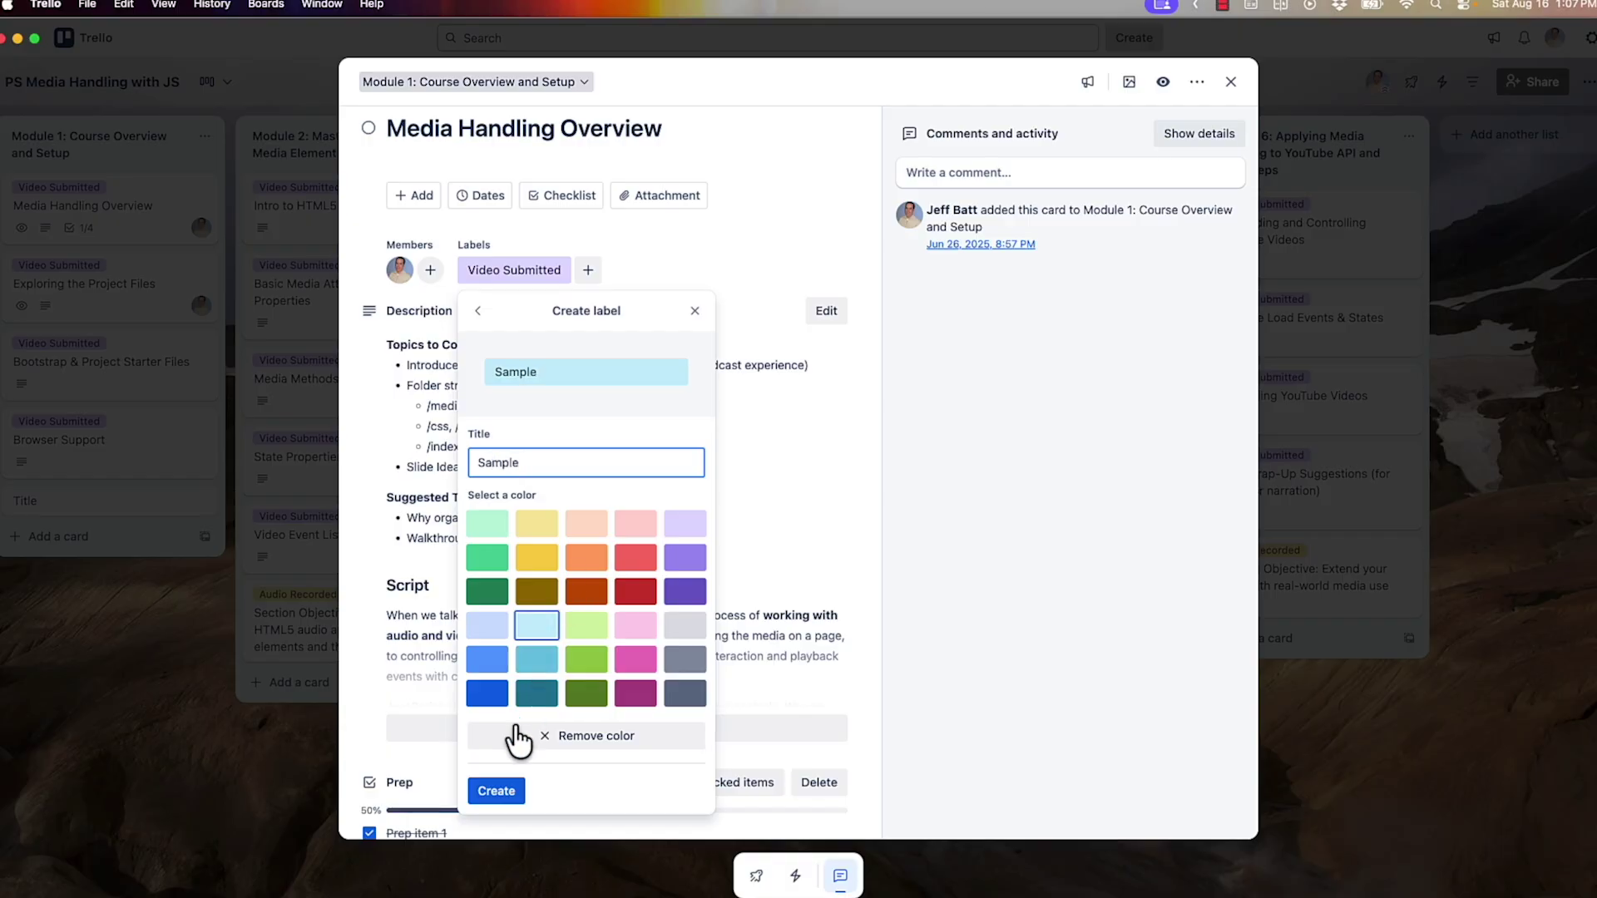
pyautogui.click(499, 794)
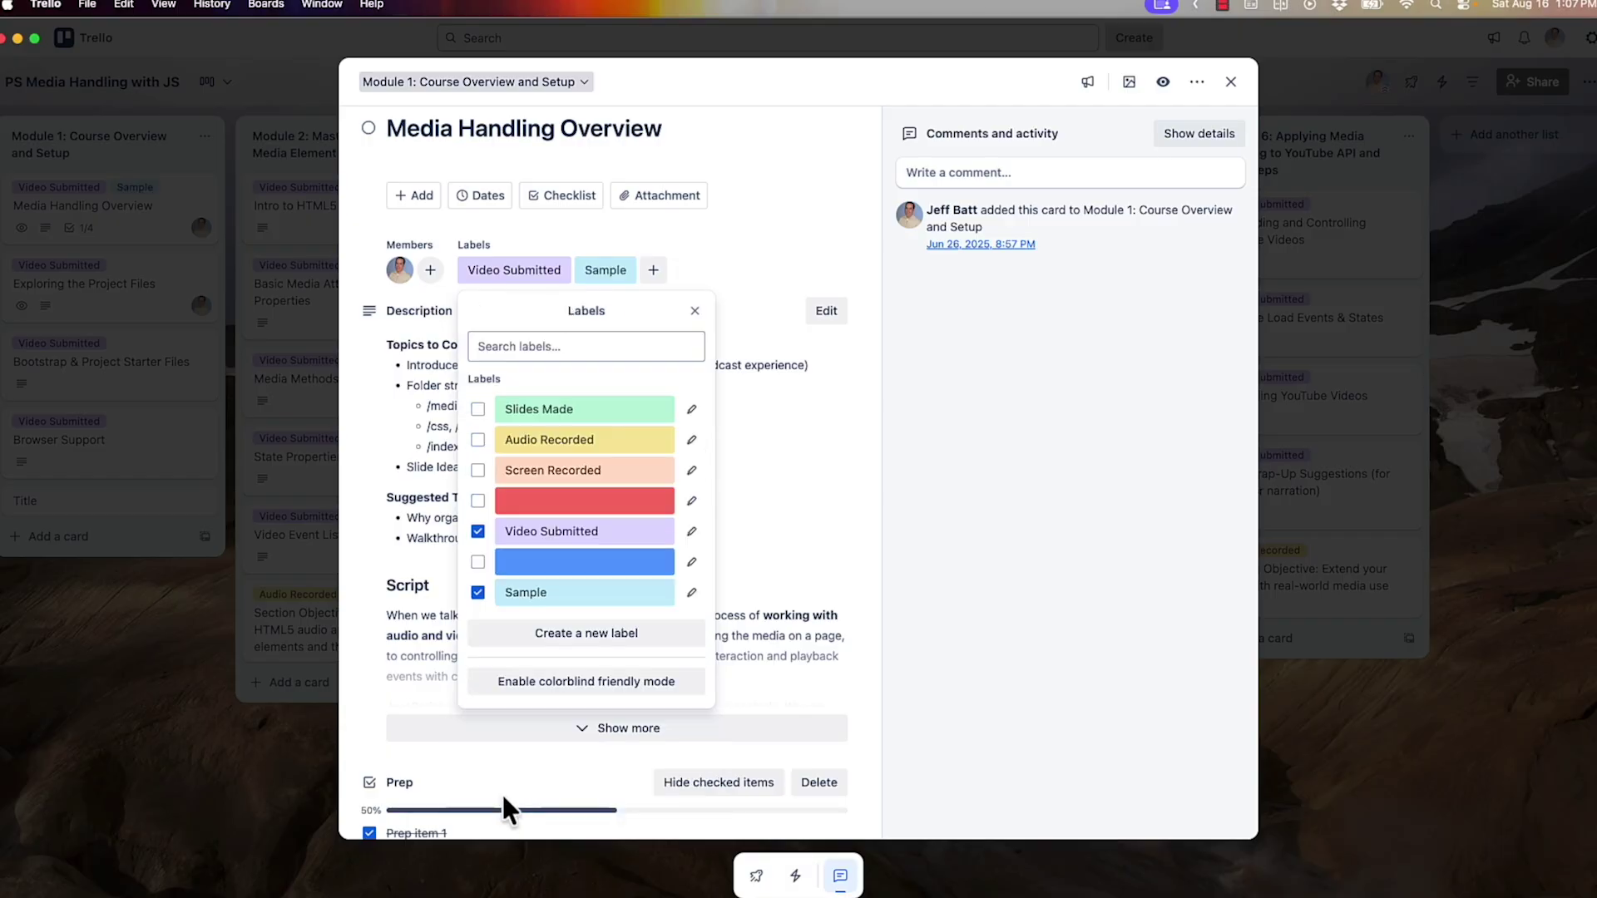
# - Toggle the Sample label off the card and close the card
pyautogui.click(656, 251)
pyautogui.click(595, 279)
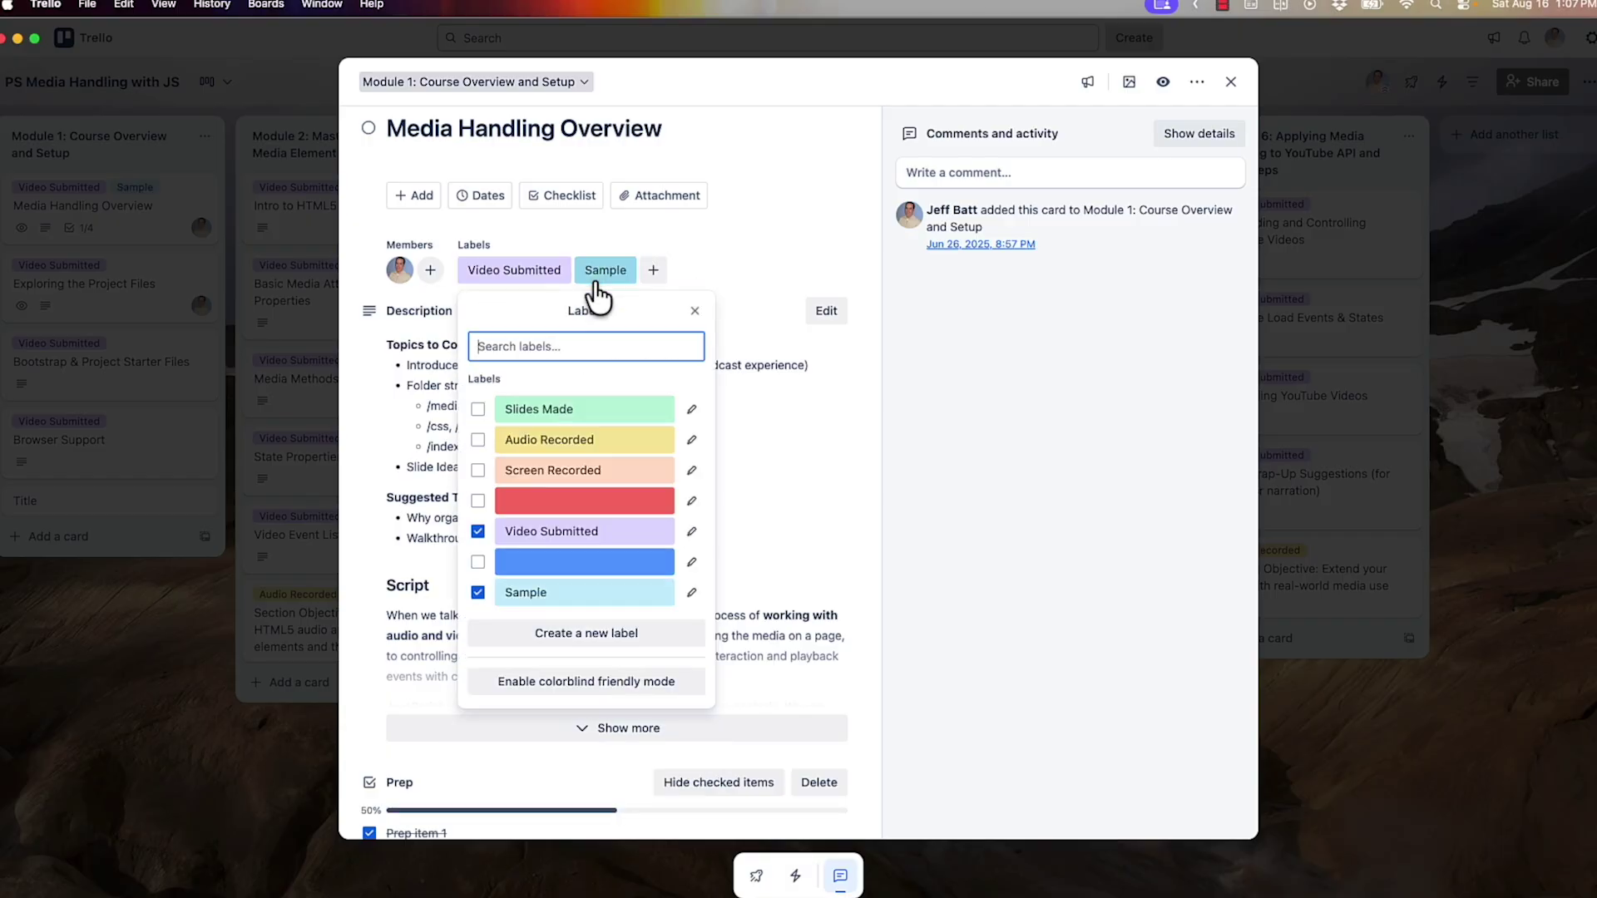
pyautogui.click(478, 592)
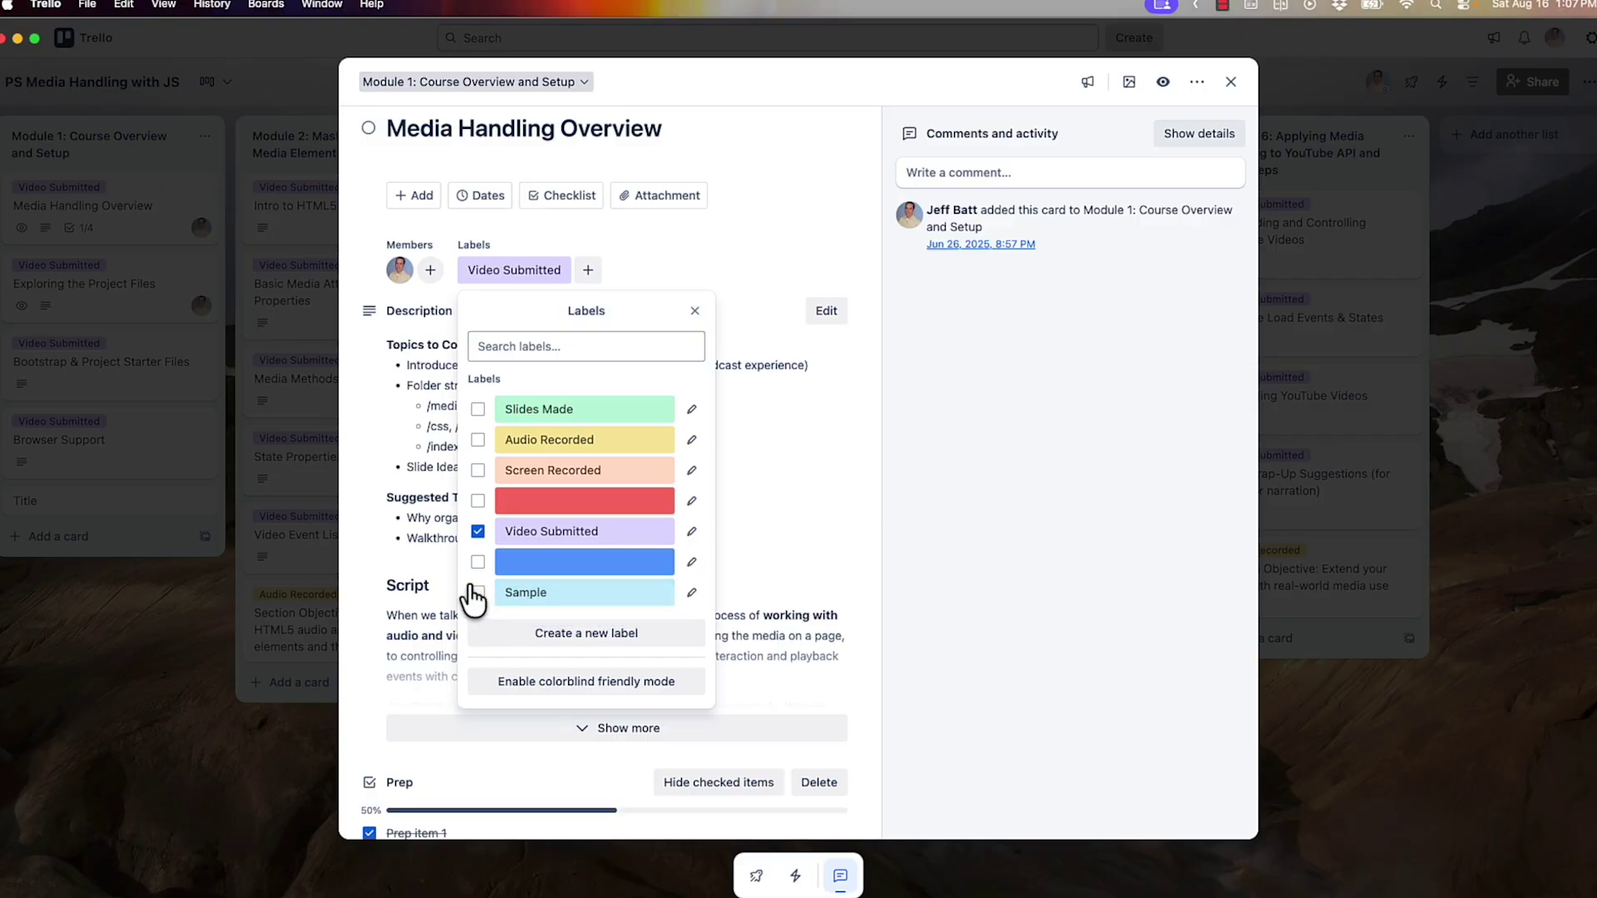
pyautogui.click(478, 592)
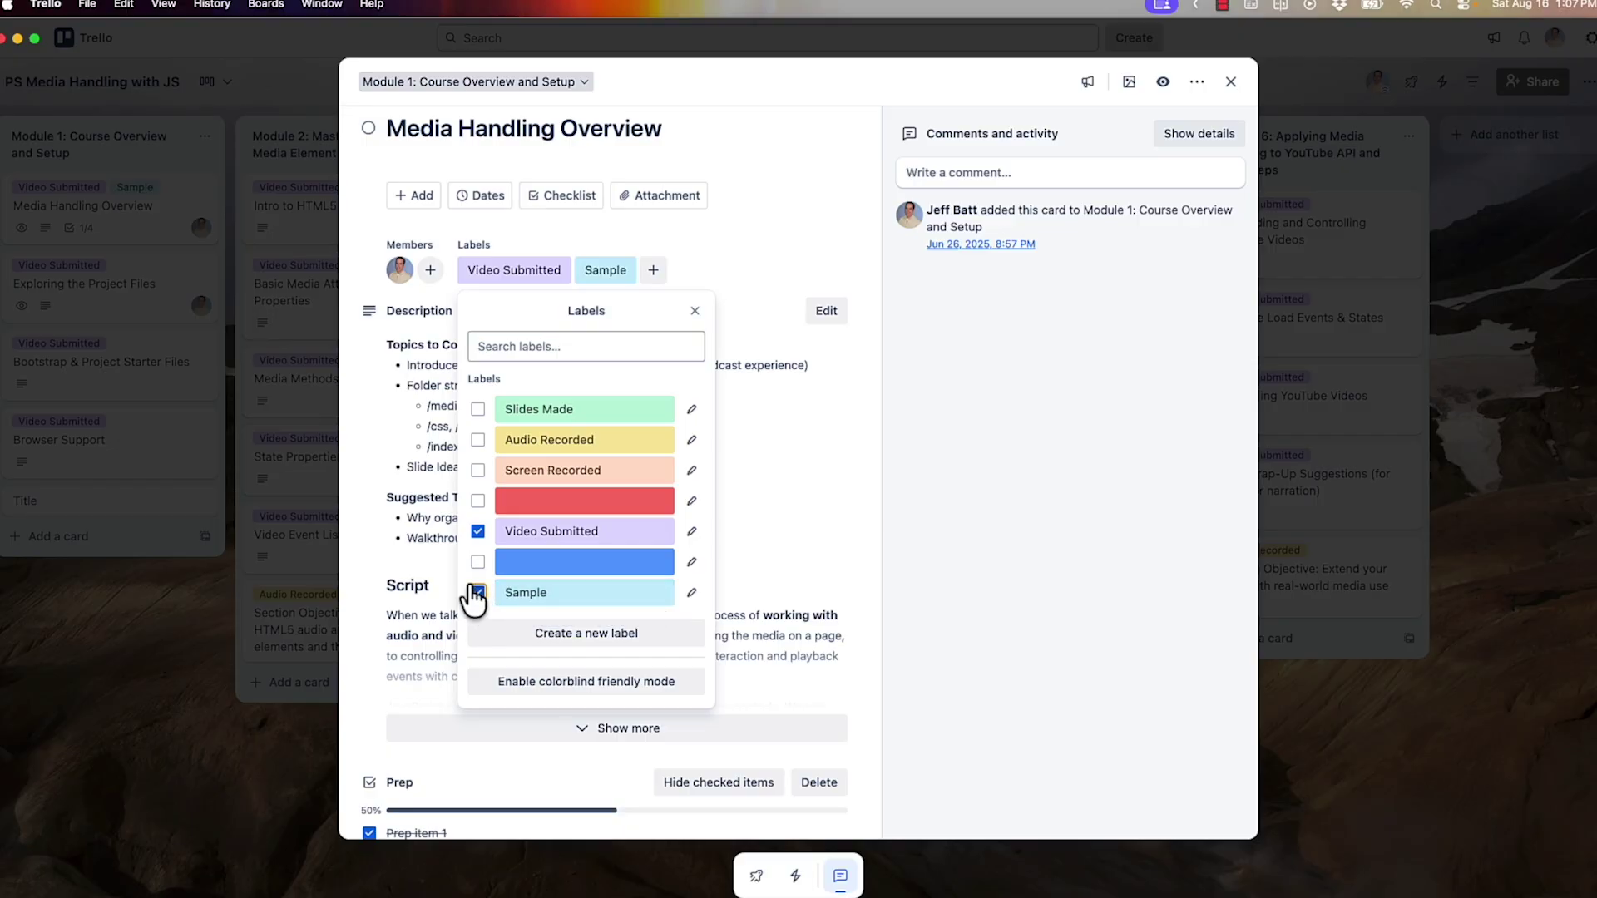
pyautogui.click(477, 593)
pyautogui.press('Escape')
pyautogui.press('Escape')
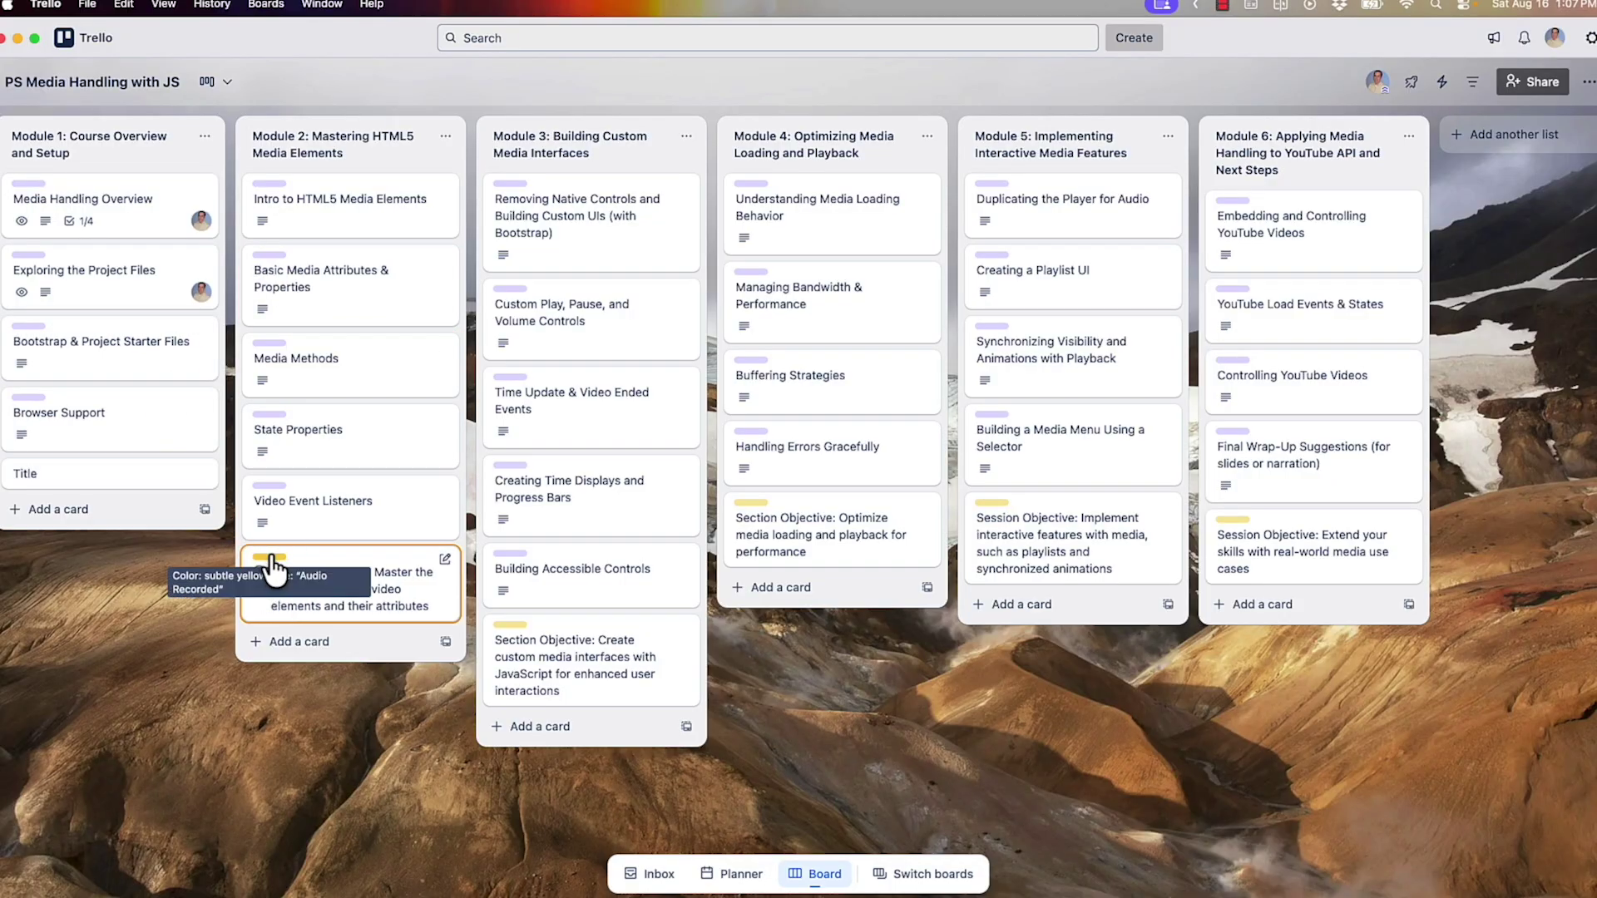
# - Expand the label names on all course cards and bring up the board switcher
pyautogui.click(30, 184)
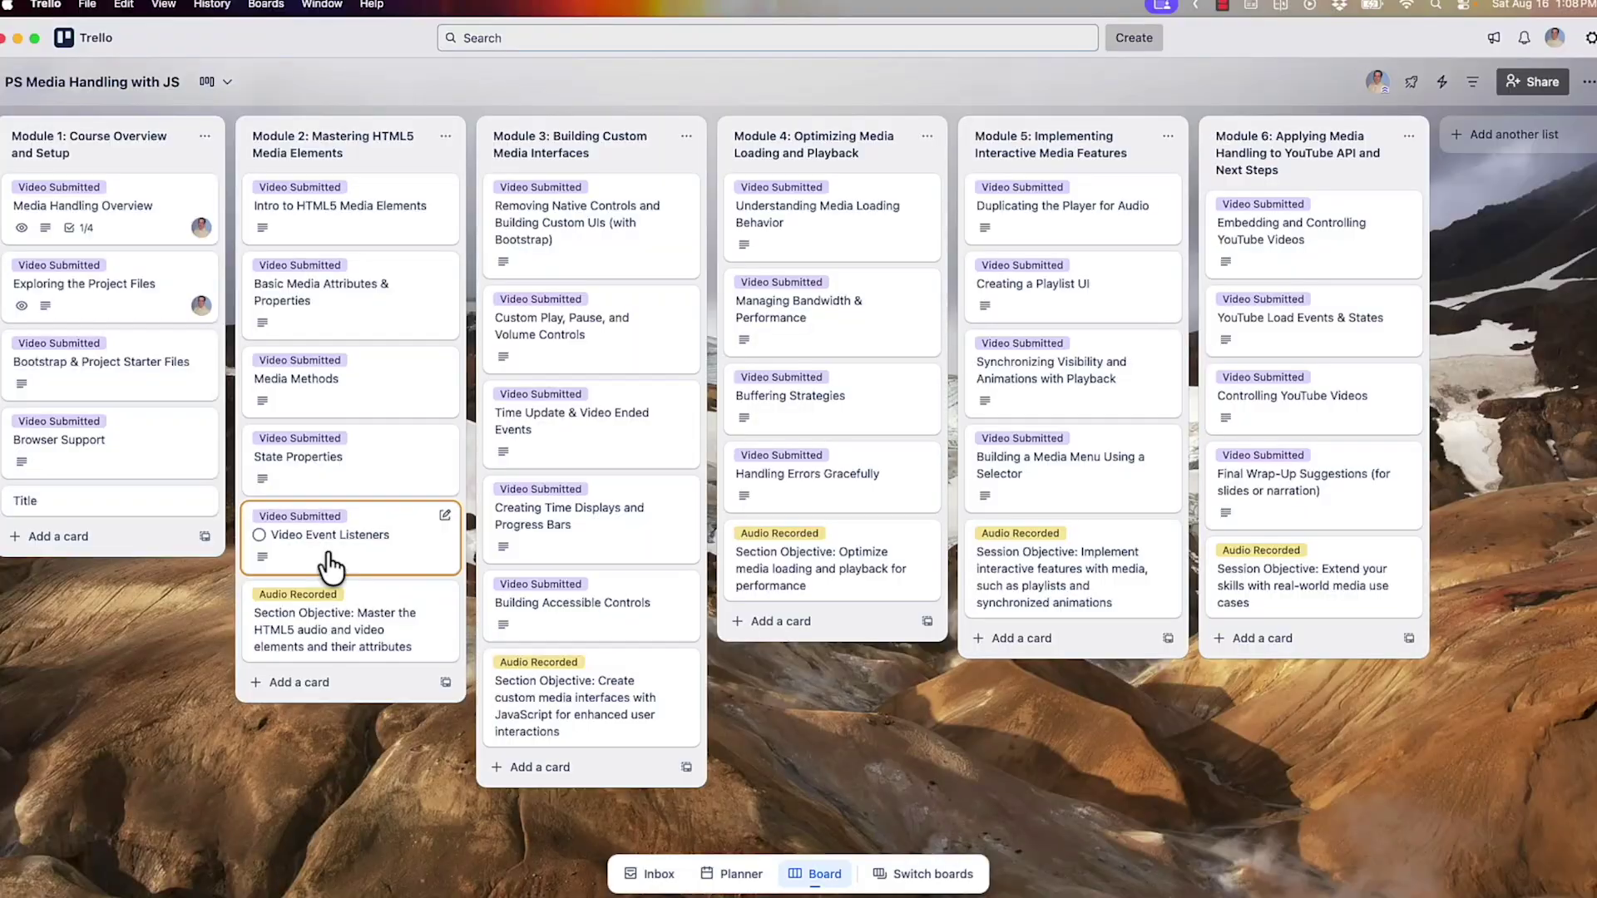
pyautogui.click(923, 873)
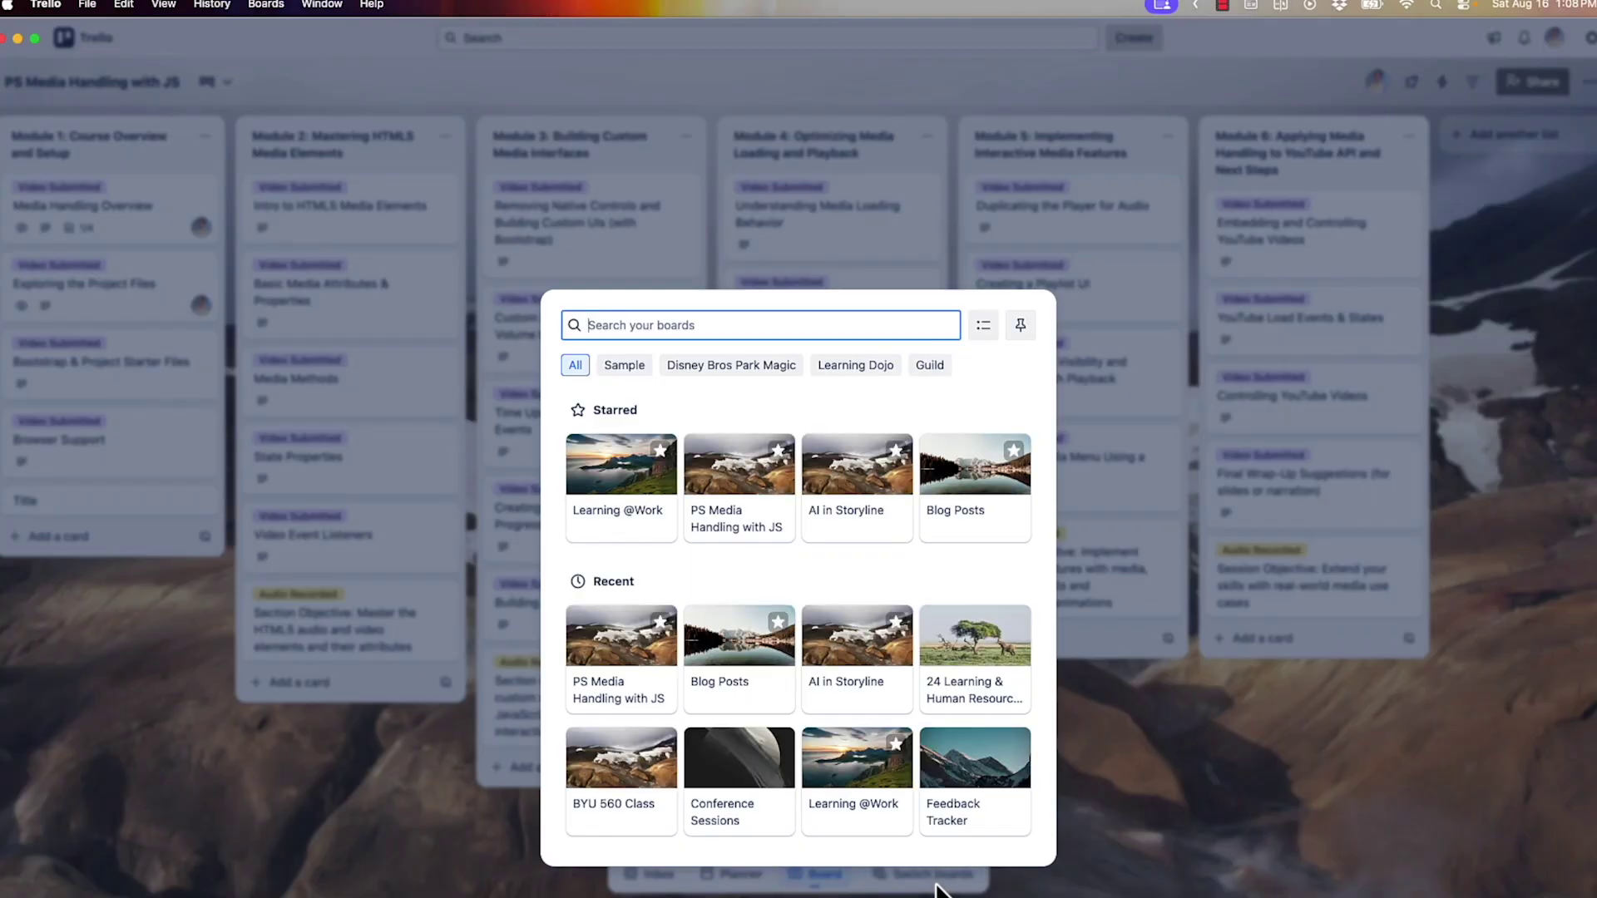
# - Switch to the Blog Posts kanban board from the board switcher
pyautogui.click(933, 515)
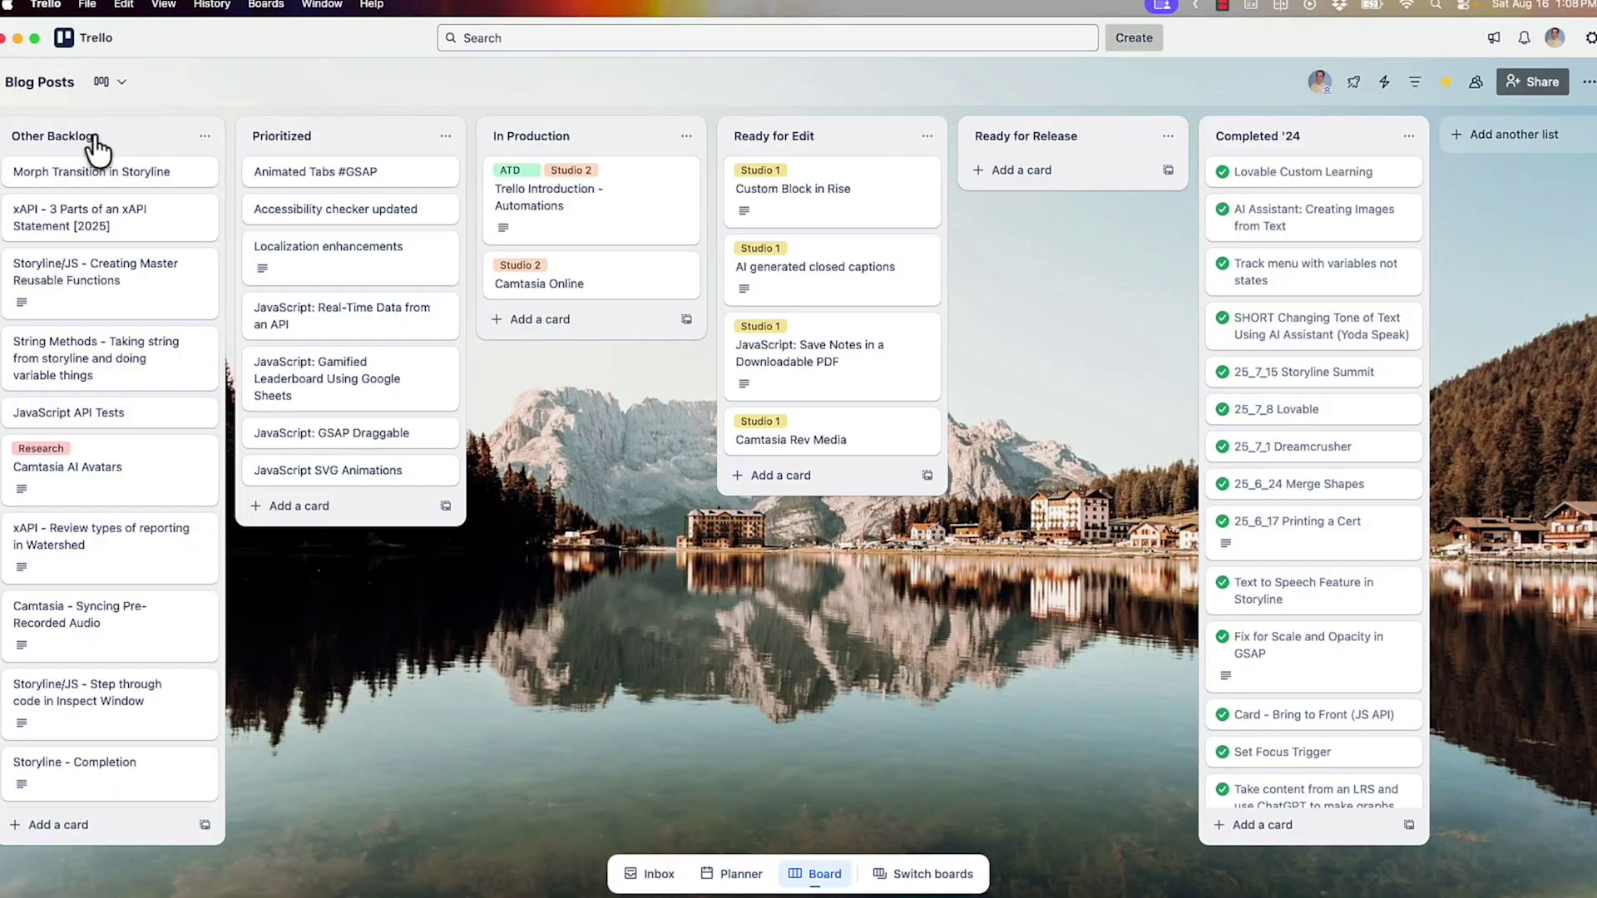
pyautogui.click(347, 185)
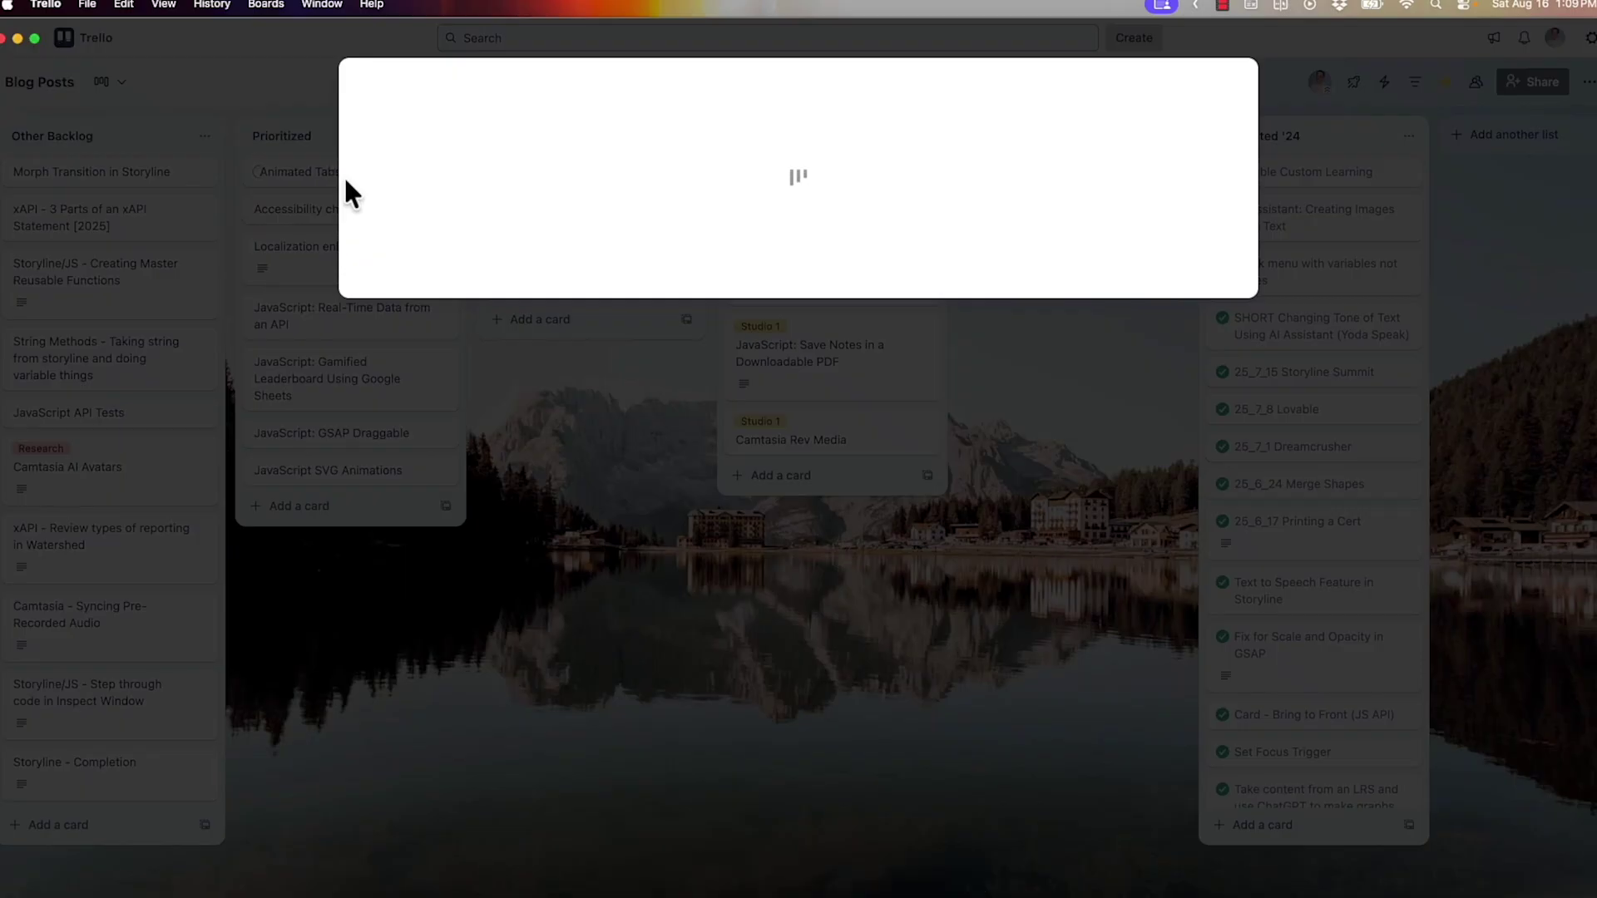
pyautogui.click(449, 310)
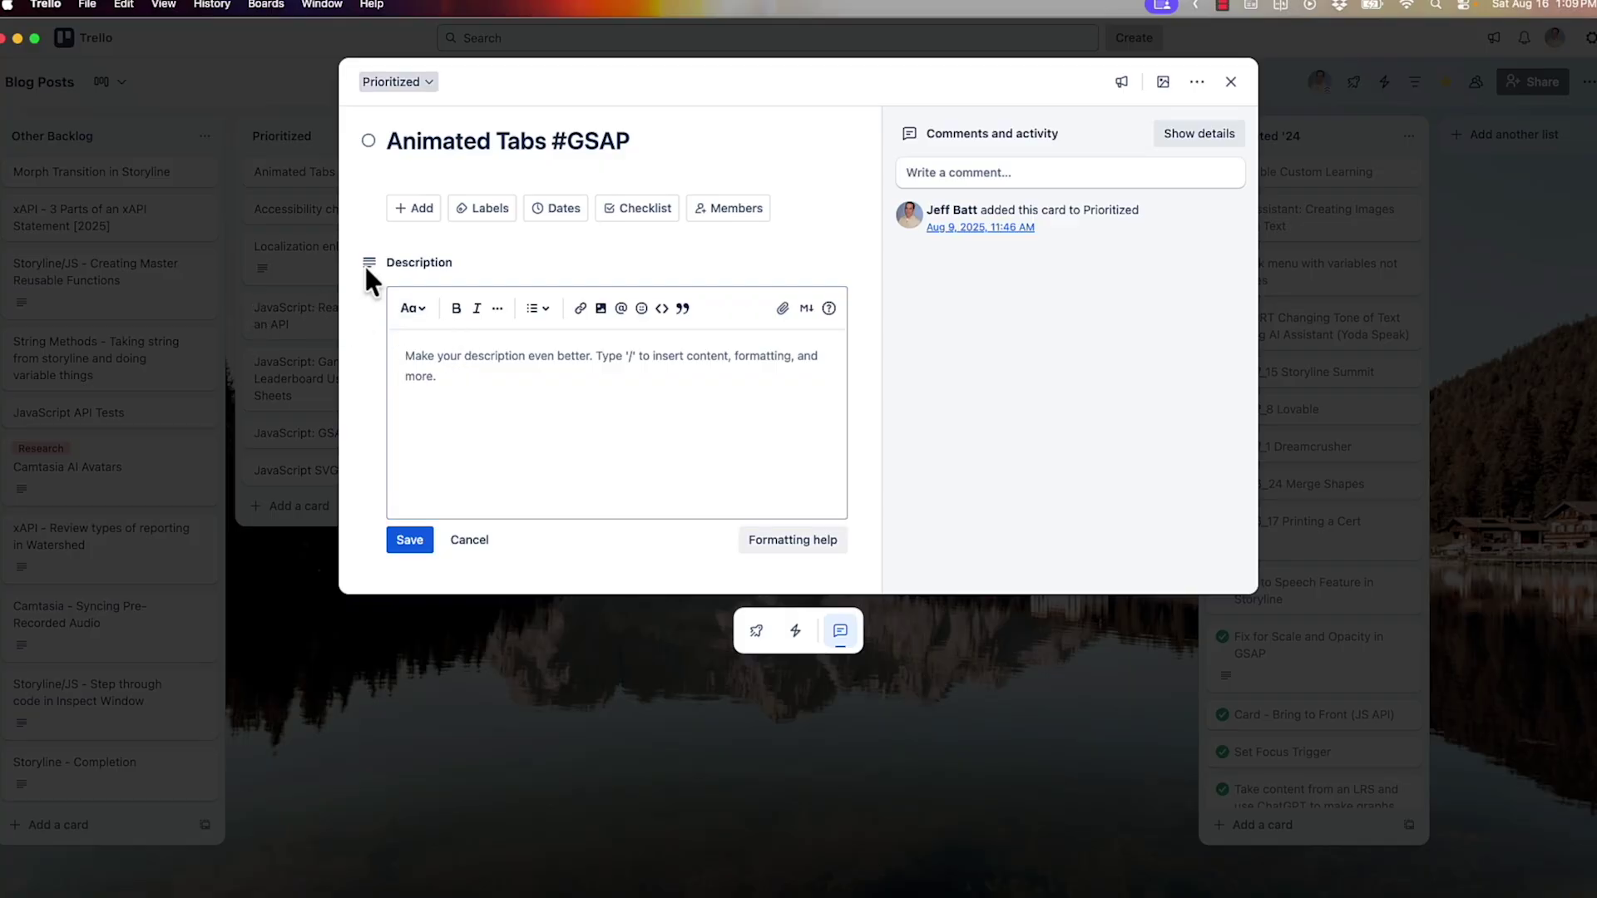
pyautogui.click(223, 212)
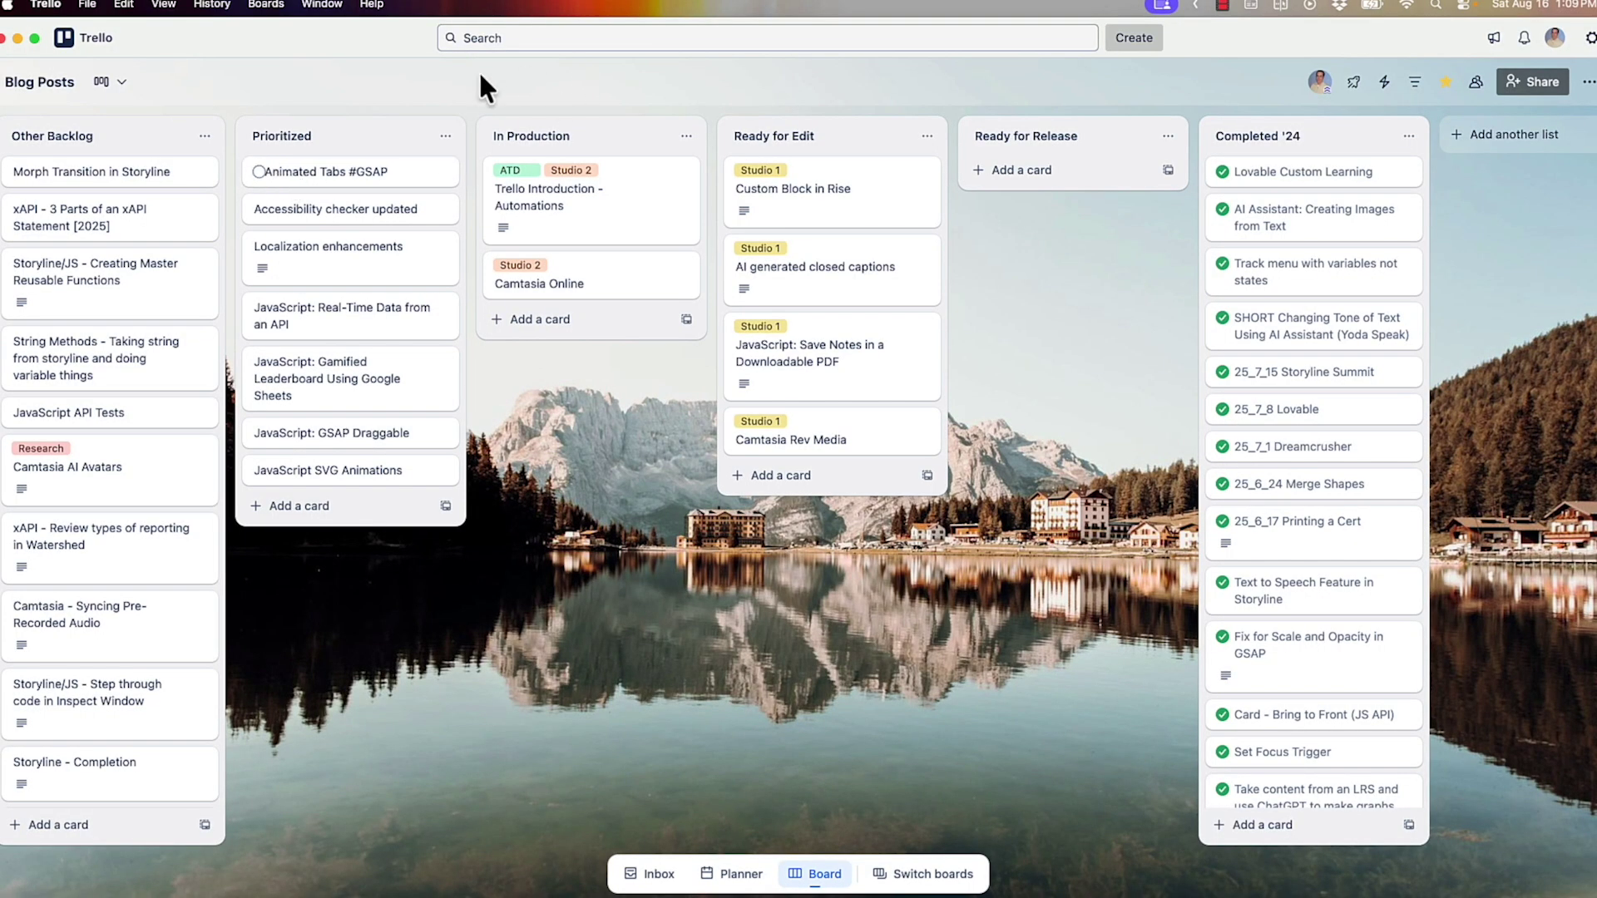
# - Move Animated Tabs #GSAP into In Production and review the Trello Introduction - Automations card
pyautogui.moveTo(379, 168); pyautogui.dragTo(326, 164)
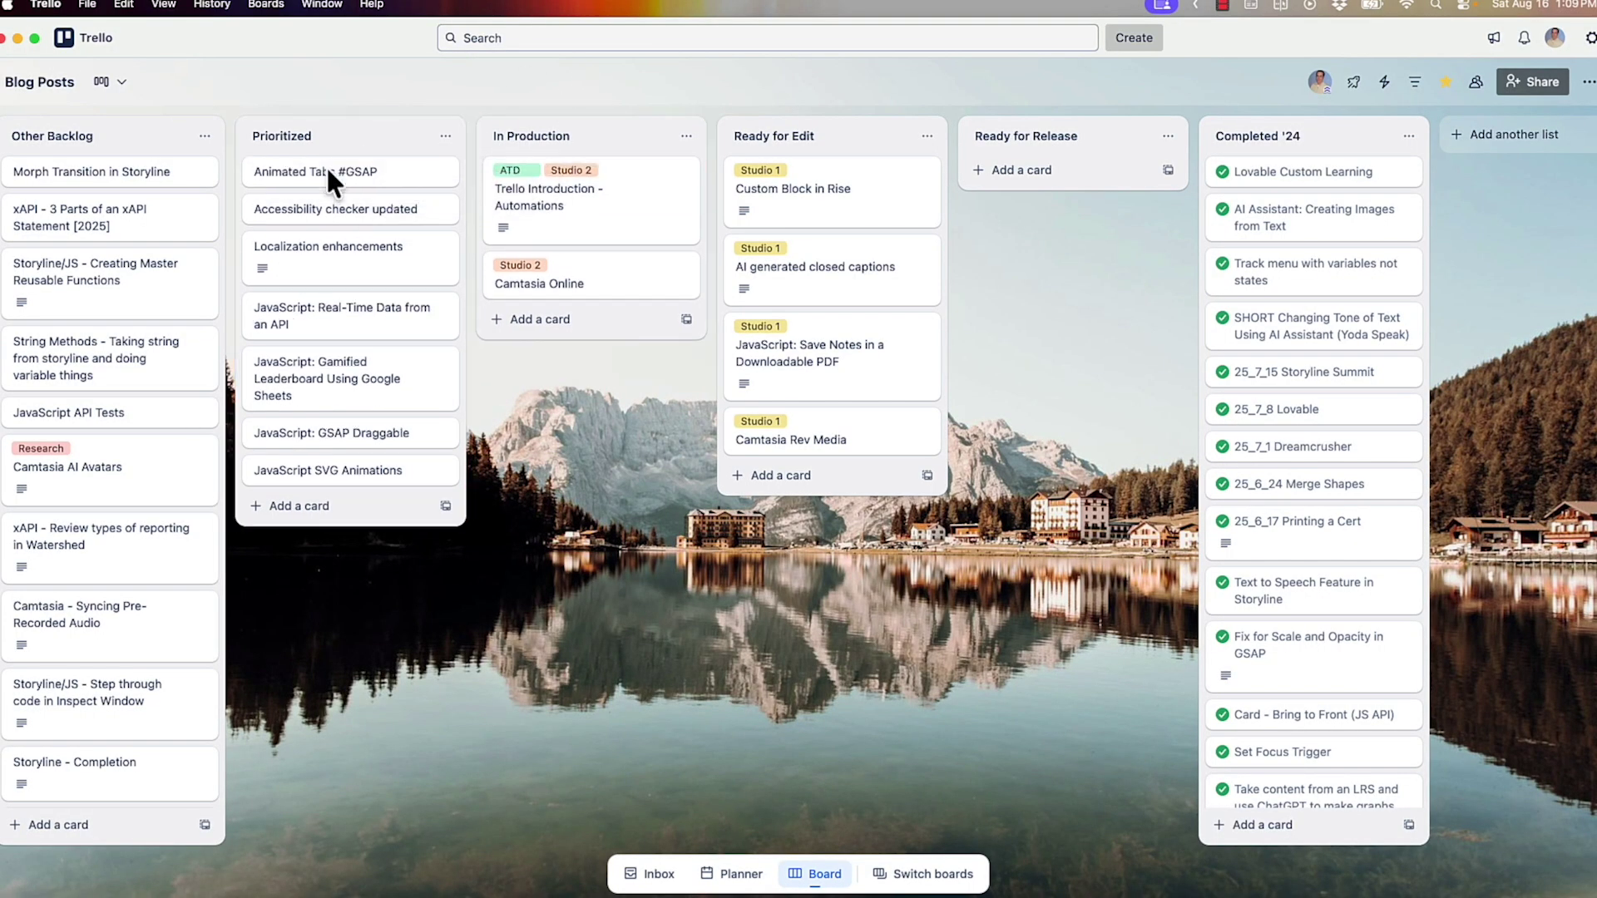
pyautogui.click(556, 224)
pyautogui.scroll(-1, 642, 496)
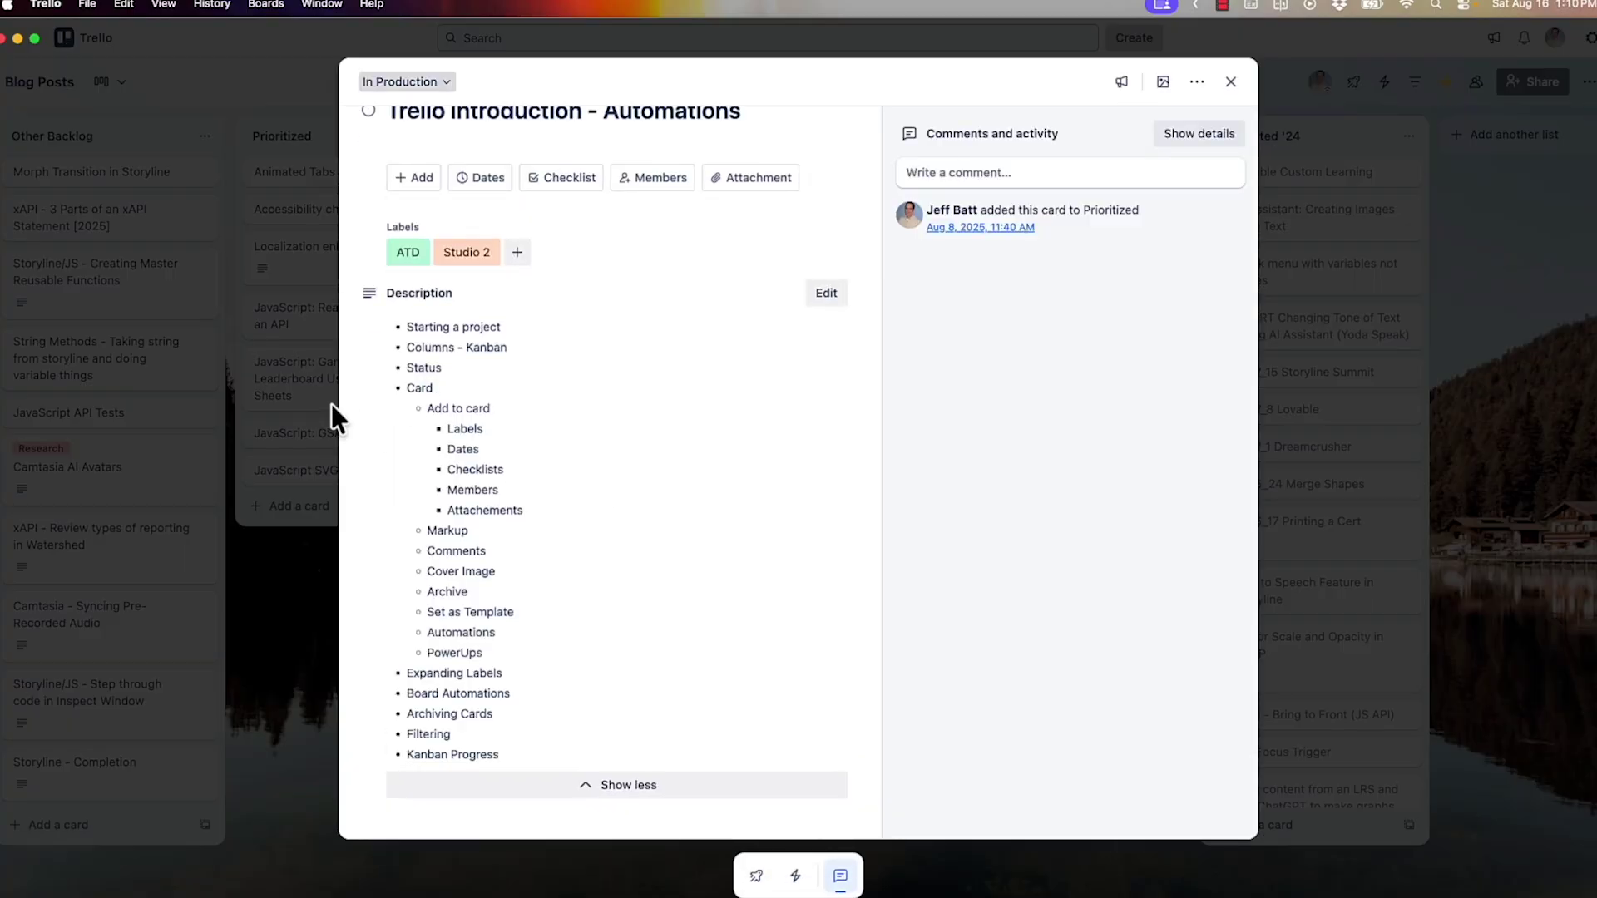
pyautogui.click(297, 359)
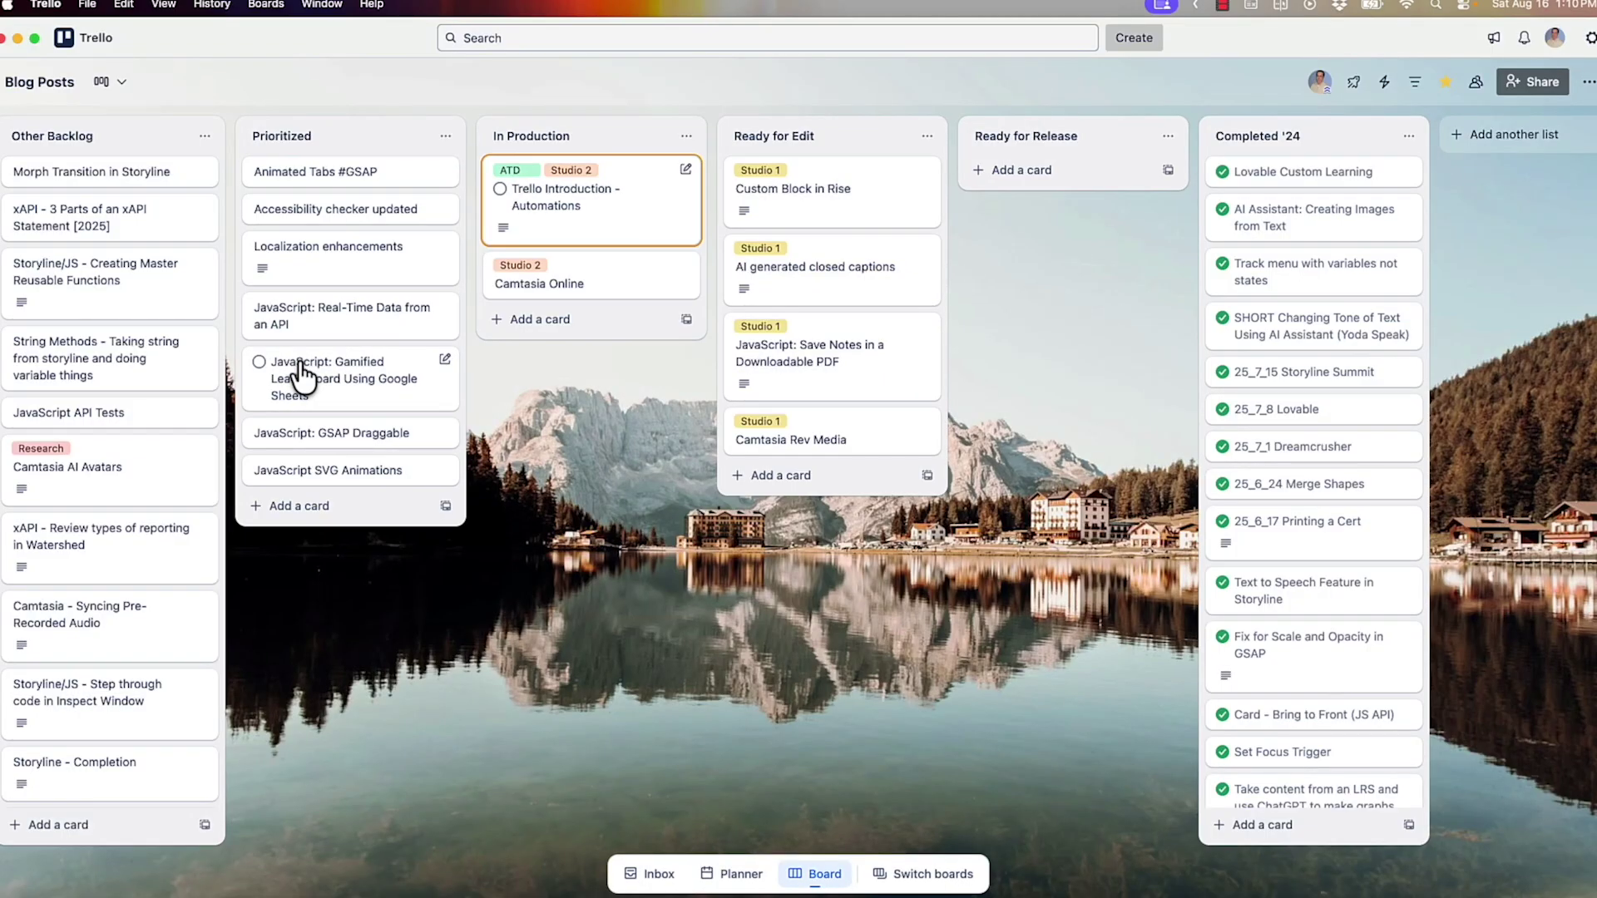
# - Shift Trello Introduction and Custom Block in Rise between lists, returning Custom Block to top of Ready for Edit
pyautogui.moveTo(661, 204); pyautogui.dragTo(863, 199)
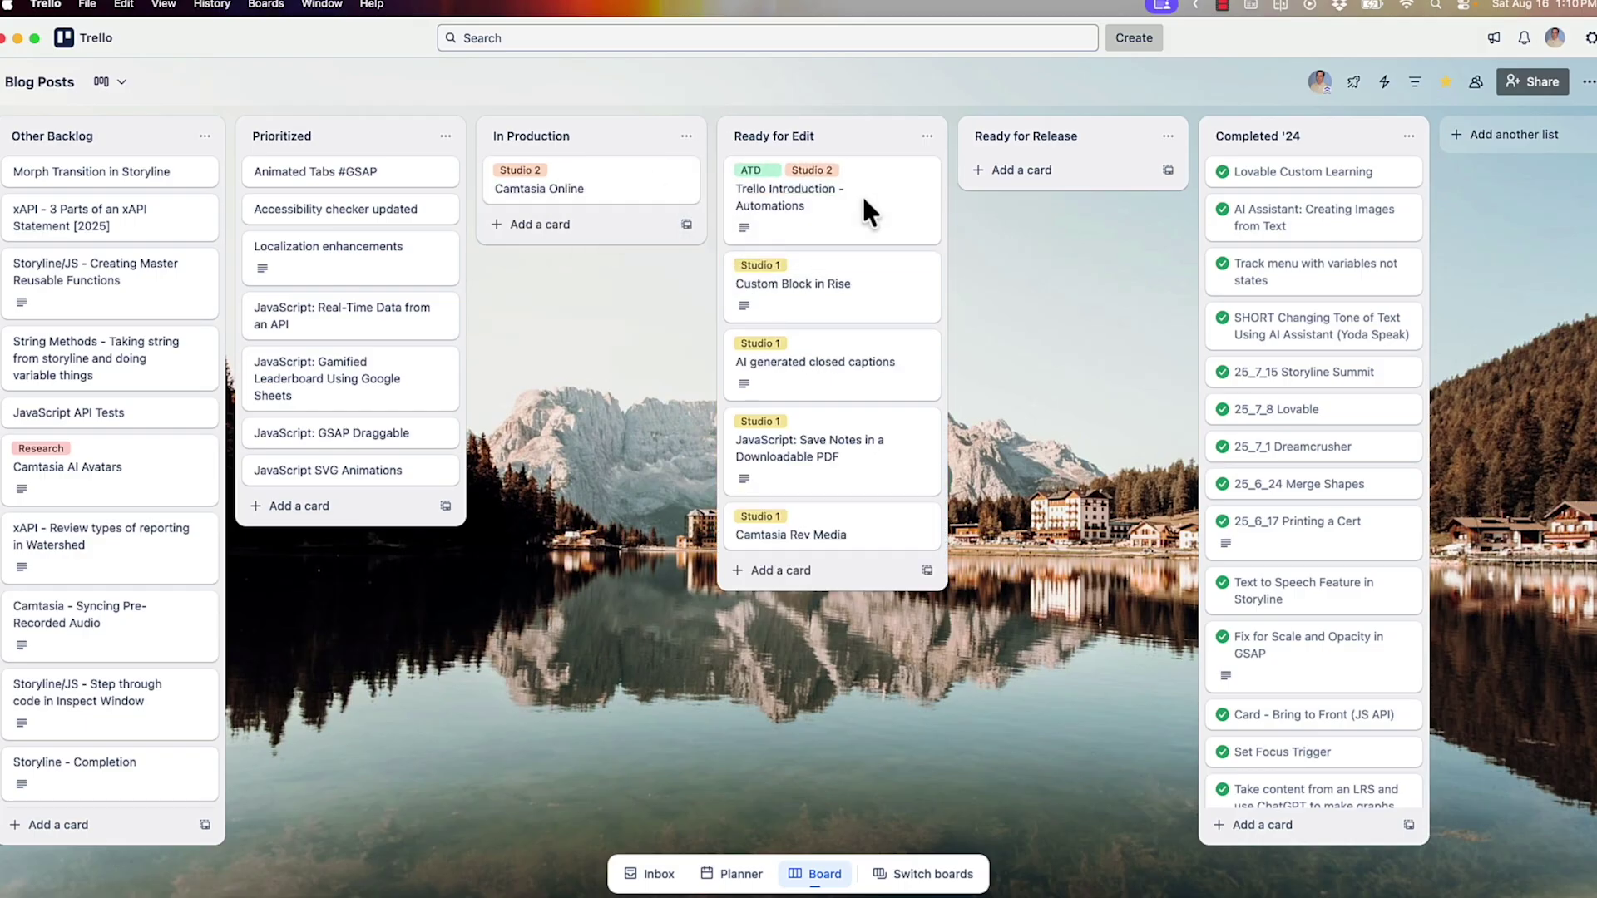
pyautogui.moveTo(863, 200); pyautogui.dragTo(656, 169)
pyautogui.moveTo(833, 156); pyautogui.dragTo(1294, 184)
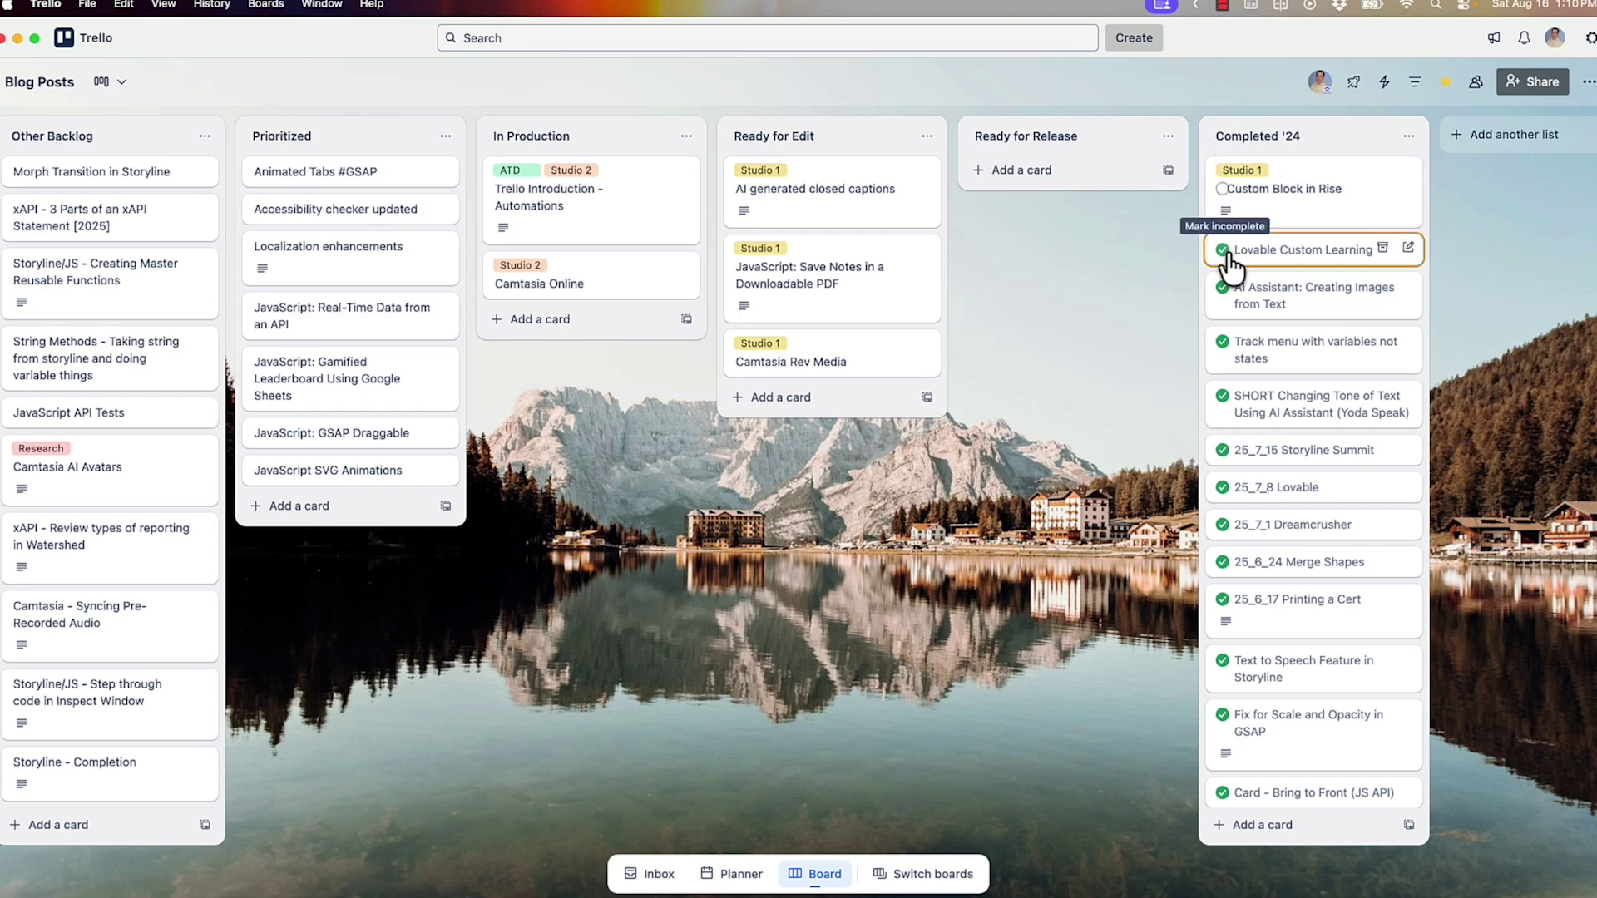
pyautogui.moveTo(1318, 193); pyautogui.dragTo(871, 166)
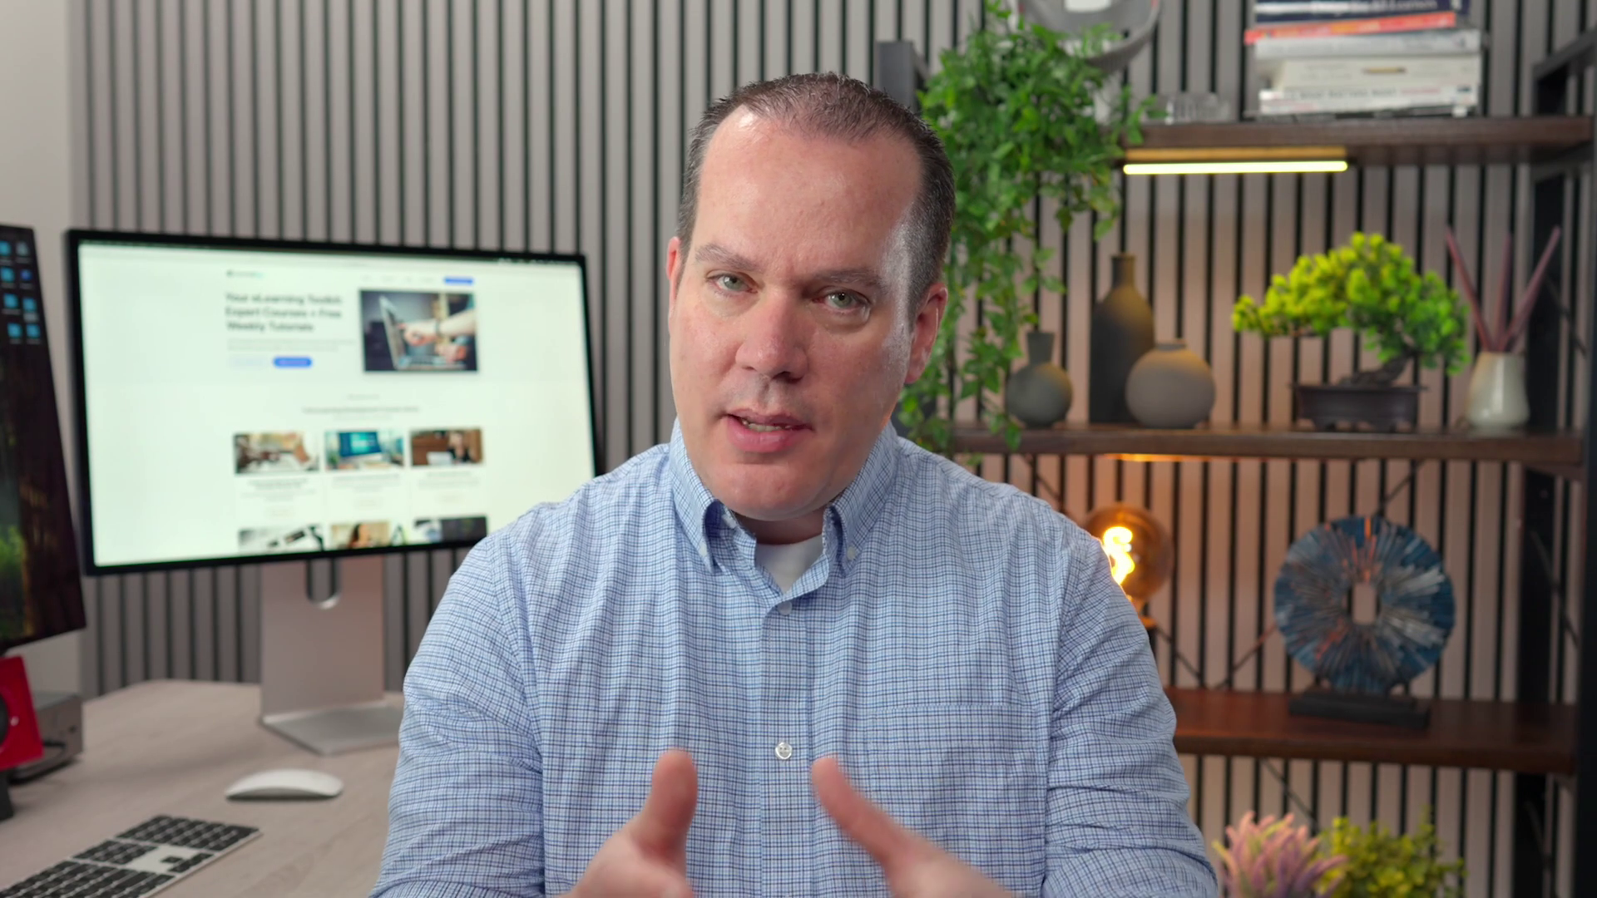